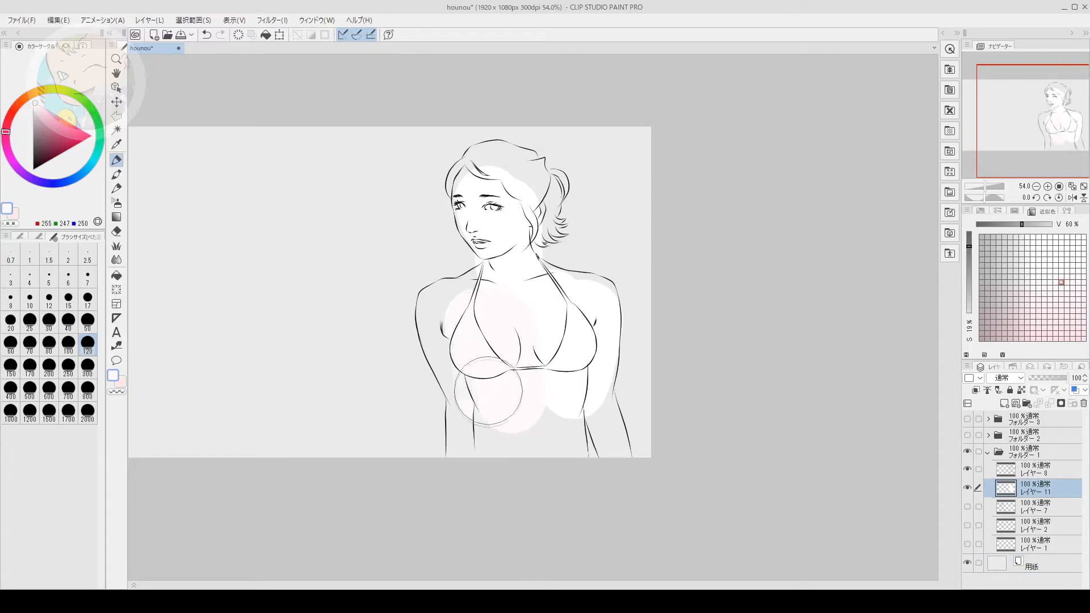
Paint the pale skin base on the body, add a light orange shadow along the forehead, and blend it with the 塗り＆なじませ brush
{"action": "left_click_drag", "start_coordinate": [312, 284], "coordinate": [318, 317]}
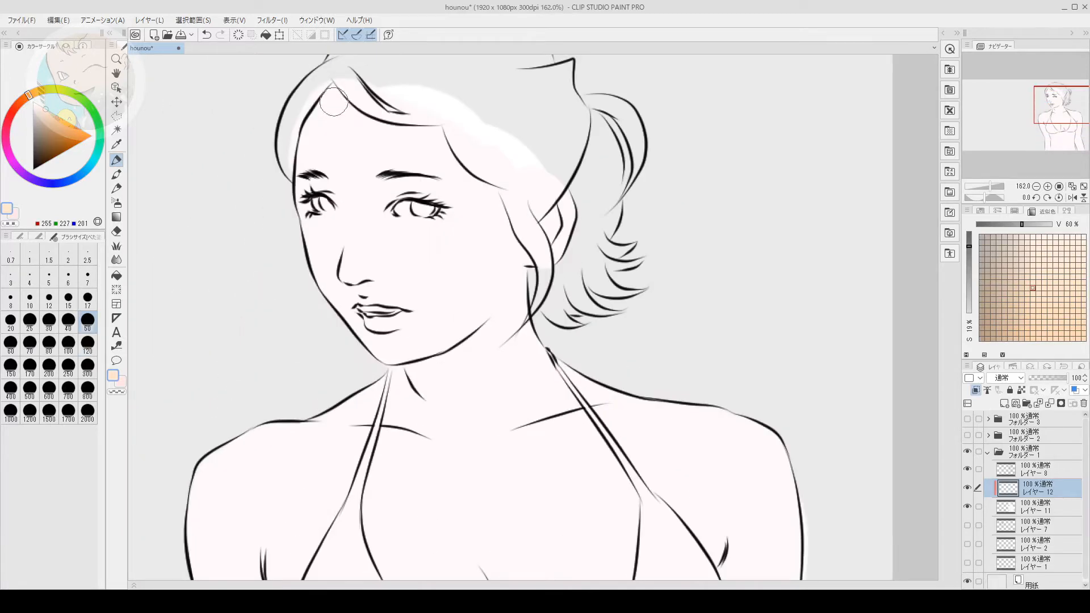
{"action": "left_click_drag", "start_coordinate": [335, 96], "coordinate": [313, 153]}
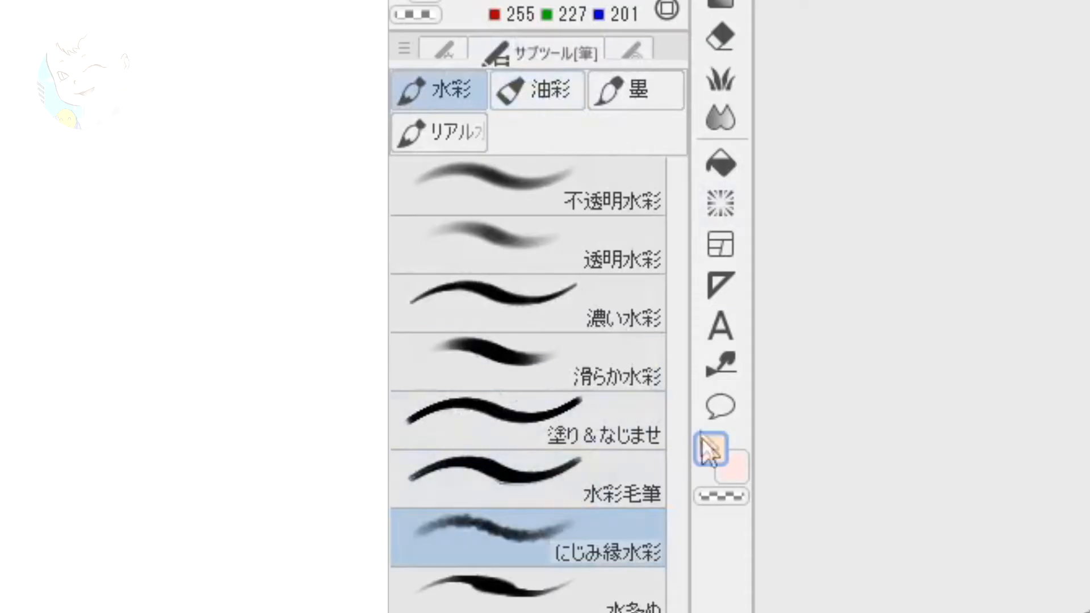
{"action": "left_click", "coordinate": [651, 417]}
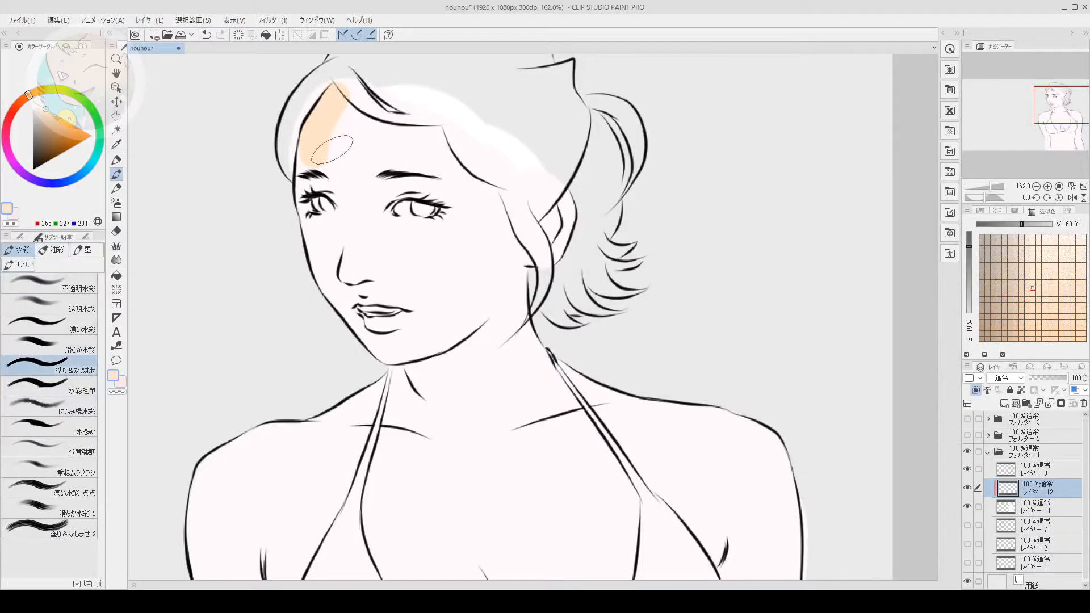
{"action": "mouse_move", "coordinate": [332, 149]}
{"action": "left_mouse_down"}
{"action": "mouse_move", "coordinate": [358, 140]}
{"action": "mouse_move", "coordinate": [318, 139]}
{"action": "mouse_move", "coordinate": [323, 151]}
{"action": "mouse_move", "coordinate": [336, 148]}
{"action": "mouse_move", "coordinate": [319, 125]}
{"action": "mouse_move", "coordinate": [356, 148]}
{"action": "mouse_move", "coordinate": [324, 115]}
{"action": "mouse_move", "coordinate": [368, 144]}
{"action": "mouse_move", "coordinate": [330, 105]}
{"action": "mouse_move", "coordinate": [374, 135]}
{"action": "mouse_move", "coordinate": [331, 104]}
{"action": "mouse_move", "coordinate": [370, 131]}
{"action": "mouse_move", "coordinate": [321, 126]}
{"action": "mouse_move", "coordinate": [317, 165]}
{"action": "left_mouse_up"}
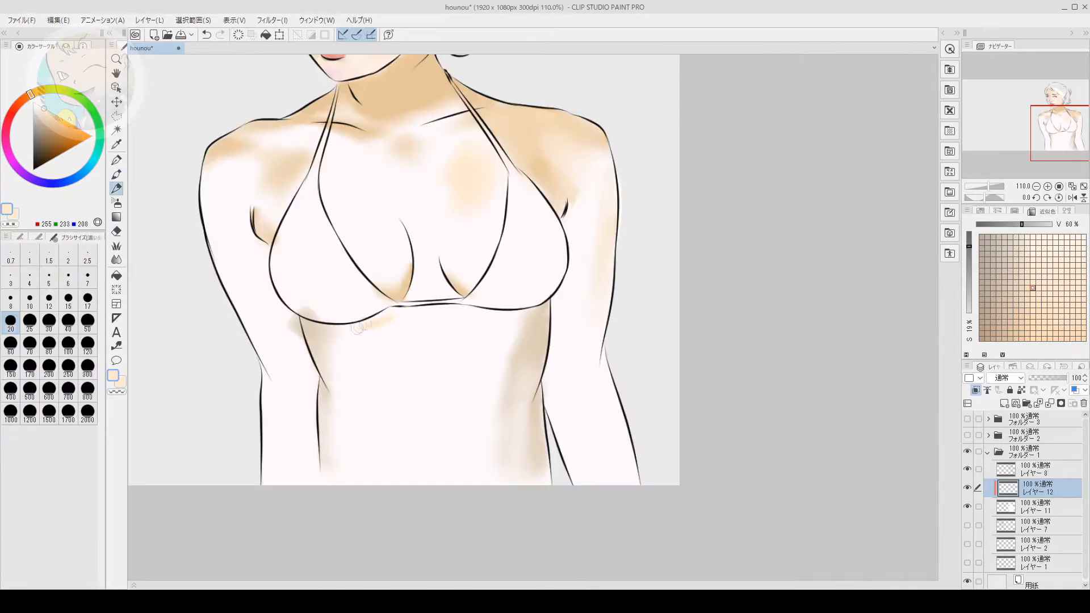
Paint light orange shadow patches under the bikini top, along the waist, between the breasts and on the upper chest at brush size 20
{"action": "mouse_move", "coordinate": [360, 328]}
{"action": "left_mouse_down"}
{"action": "mouse_move", "coordinate": [391, 321]}
{"action": "mouse_move", "coordinate": [363, 332]}
{"action": "mouse_move", "coordinate": [335, 357]}
{"action": "mouse_move", "coordinate": [342, 363]}
{"action": "mouse_move", "coordinate": [369, 329]}
{"action": "left_mouse_up"}
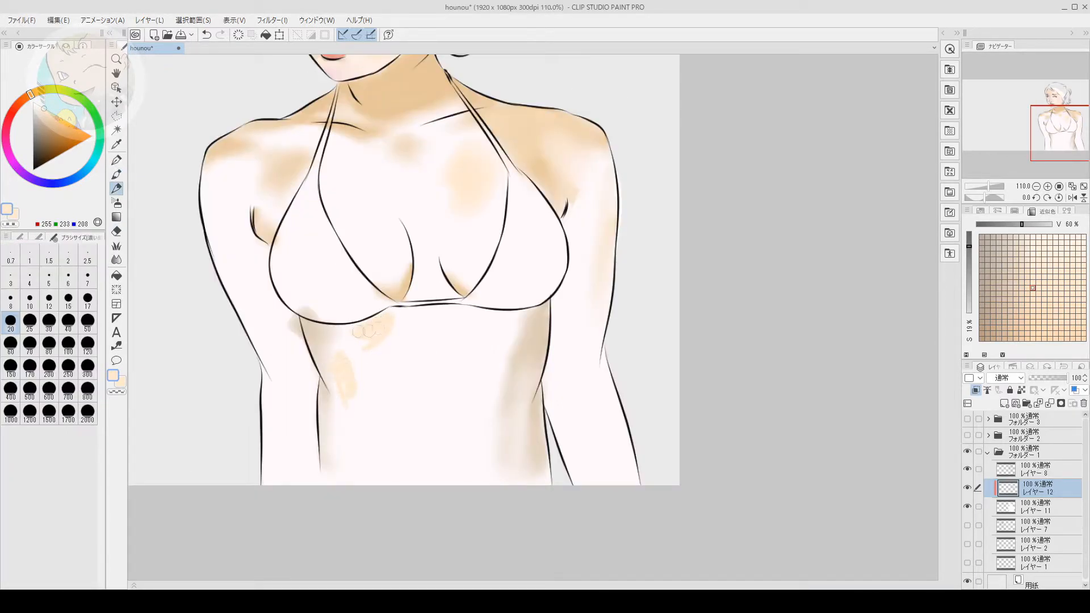
{"action": "mouse_move", "coordinate": [487, 319]}
{"action": "left_mouse_down"}
{"action": "mouse_move", "coordinate": [517, 316]}
{"action": "mouse_move", "coordinate": [479, 325]}
{"action": "mouse_move", "coordinate": [503, 340]}
{"action": "mouse_move", "coordinate": [506, 330]}
{"action": "mouse_move", "coordinate": [493, 385]}
{"action": "left_mouse_up"}
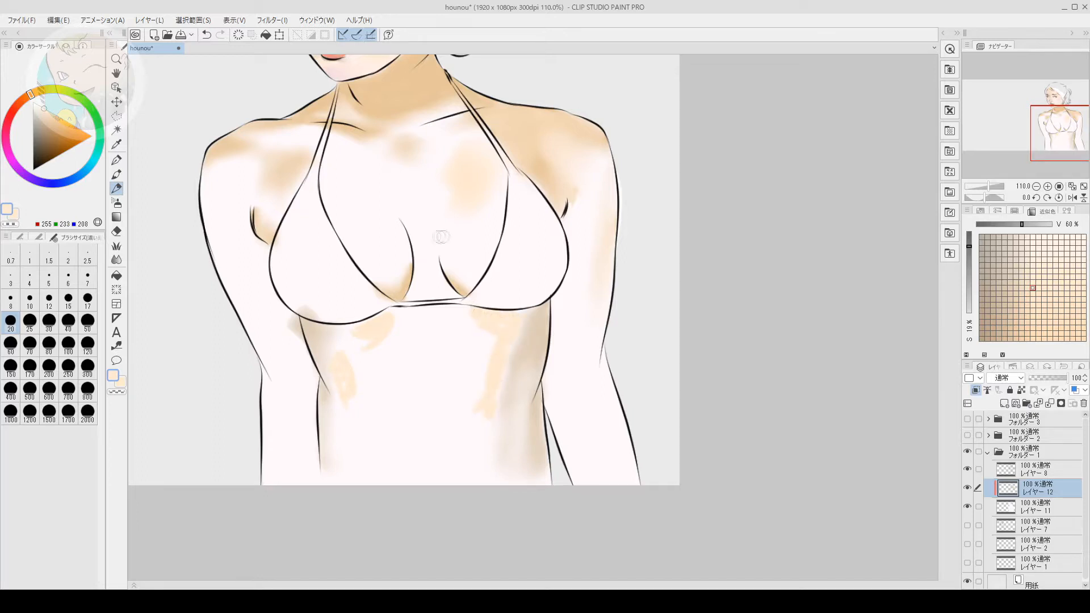
{"action": "mouse_move", "coordinate": [428, 234]}
{"action": "left_mouse_down"}
{"action": "mouse_move", "coordinate": [428, 275]}
{"action": "mouse_move", "coordinate": [413, 292]}
{"action": "mouse_move", "coordinate": [435, 273]}
{"action": "mouse_move", "coordinate": [448, 290]}
{"action": "mouse_move", "coordinate": [426, 289]}
{"action": "mouse_move", "coordinate": [429, 298]}
{"action": "mouse_move", "coordinate": [399, 311]}
{"action": "mouse_move", "coordinate": [452, 307]}
{"action": "left_mouse_up"}
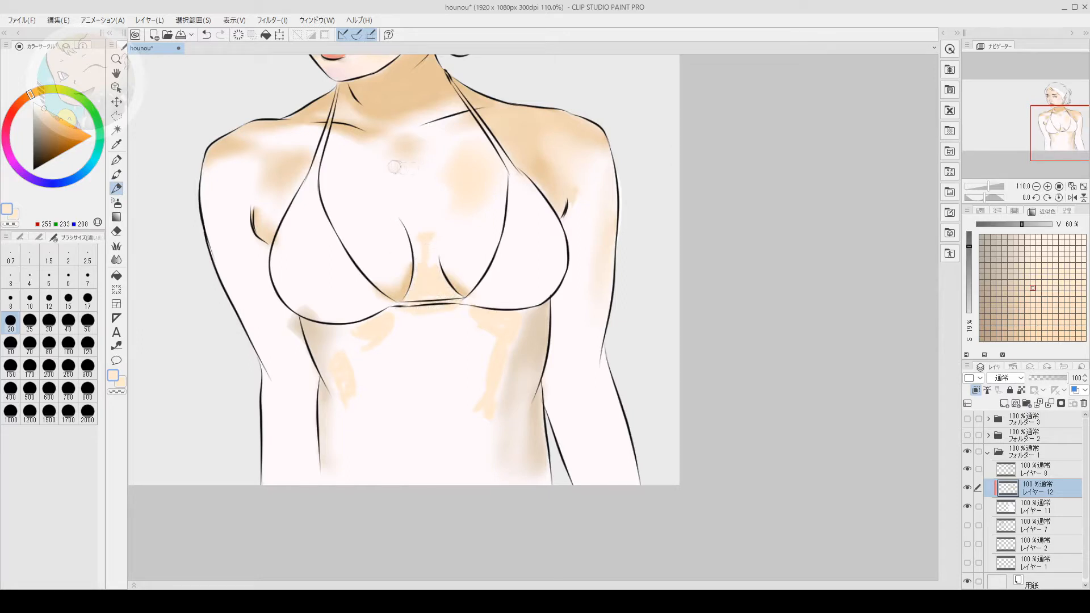
{"action": "left_click_drag", "start_coordinate": [403, 140], "coordinate": [416, 156]}
{"action": "left_click_drag", "start_coordinate": [425, 257], "coordinate": [436, 272]}
{"action": "left_click_drag", "start_coordinate": [436, 273], "coordinate": [451, 213]}
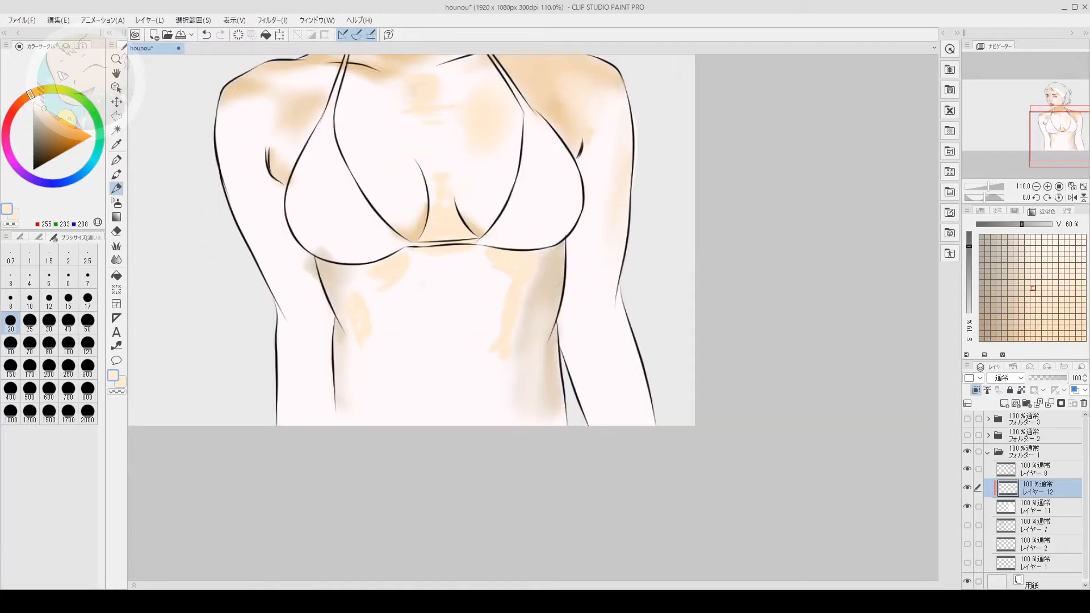
Blend the shadow patches on the waist, midriff and chest into the skin with the watercolour brush at size 50
{"action": "left_click", "coordinate": [116, 174]}
{"action": "left_click_drag", "start_coordinate": [359, 327], "coordinate": [372, 311]}
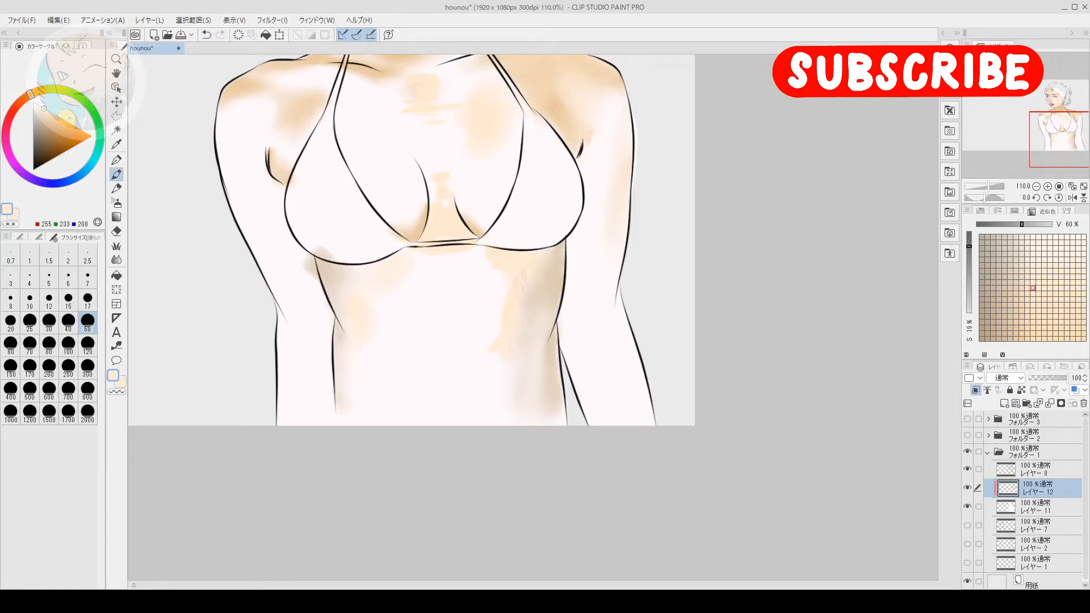
{"action": "mouse_move", "coordinate": [505, 331]}
{"action": "left_mouse_down"}
{"action": "mouse_move", "coordinate": [505, 263]}
{"action": "mouse_move", "coordinate": [482, 258]}
{"action": "mouse_move", "coordinate": [494, 284]}
{"action": "mouse_move", "coordinate": [489, 349]}
{"action": "left_mouse_up"}
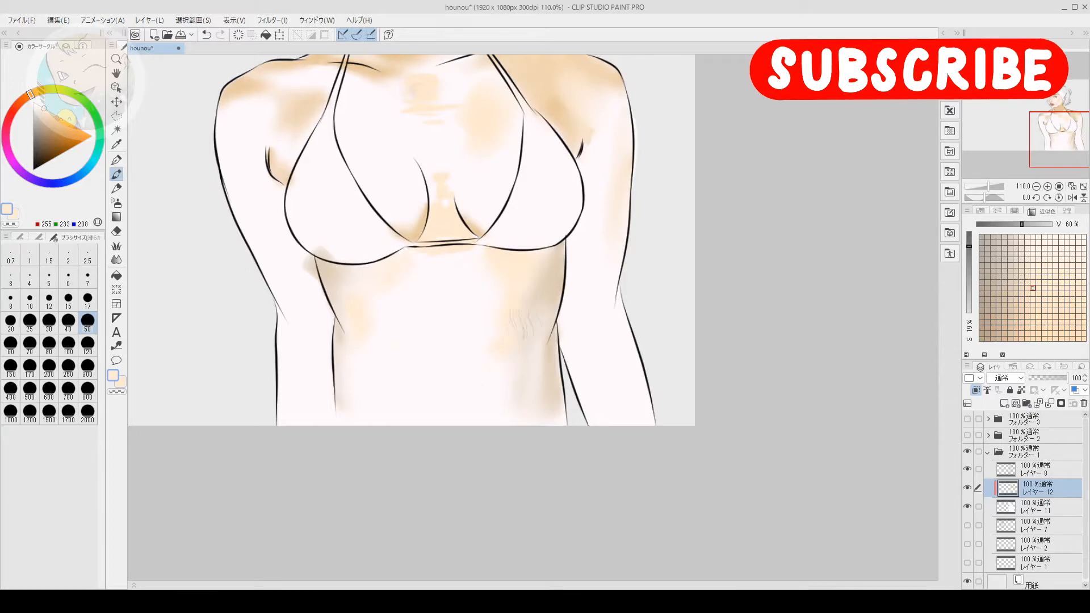
{"action": "mouse_move", "coordinate": [441, 190]}
{"action": "left_mouse_down"}
{"action": "mouse_move", "coordinate": [430, 170]}
{"action": "mouse_move", "coordinate": [451, 225]}
{"action": "left_mouse_up"}
{"action": "left_click_drag", "start_coordinate": [436, 150], "coordinate": [437, 359]}
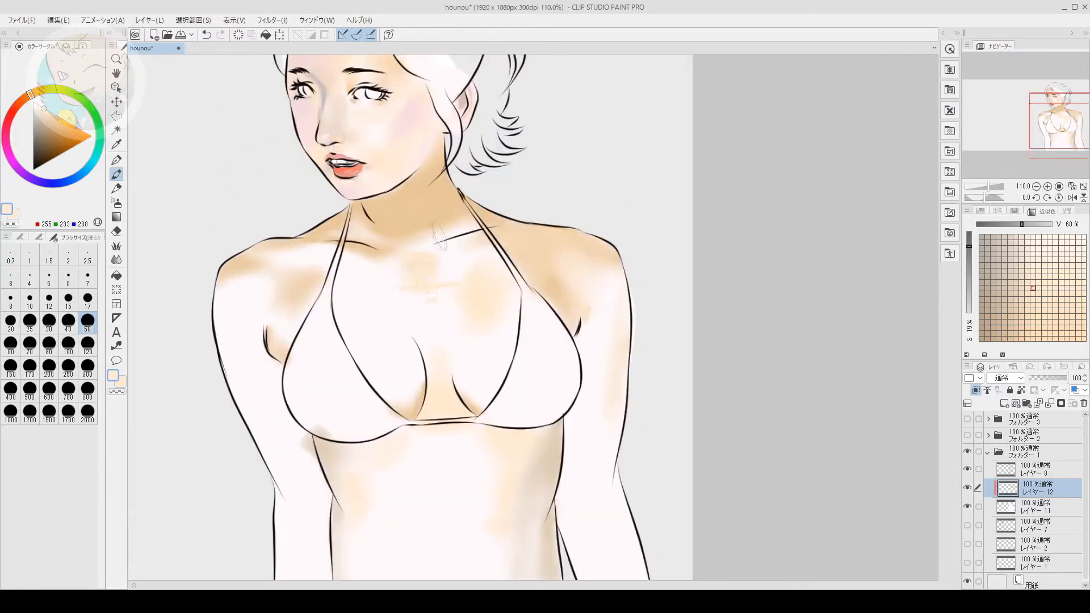
{"action": "left_click_drag", "start_coordinate": [399, 296], "coordinate": [449, 292]}
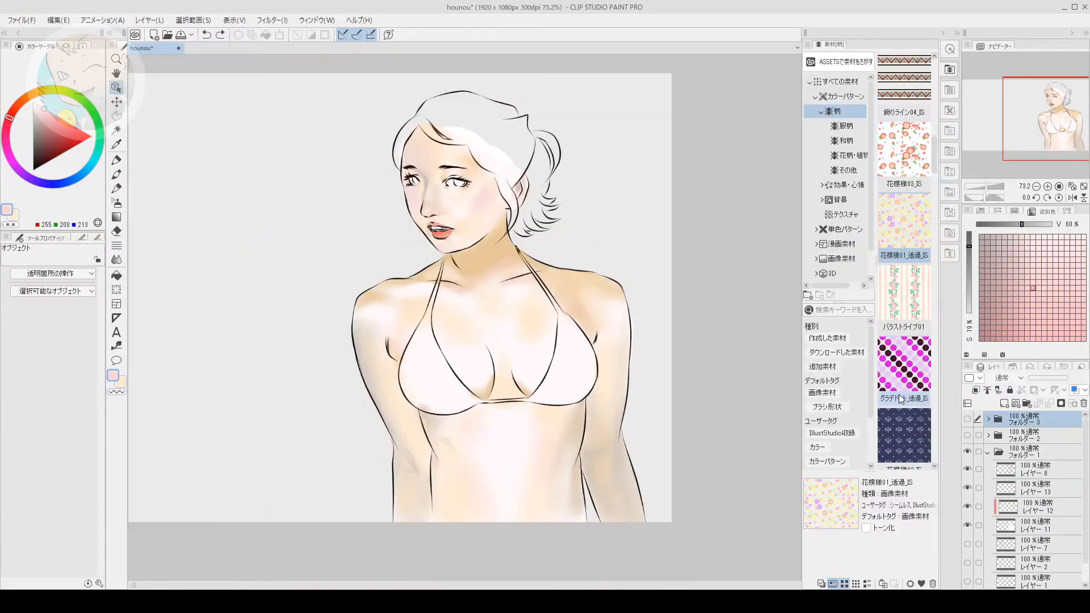
Place the ポップスタイル_IS pattern on the canvas, move its layer below レイヤー 13, and scale the tile to 32%
{"action": "scroll", "coordinate": [898, 394], "scroll_direction": "down", "scroll_amount": 10}
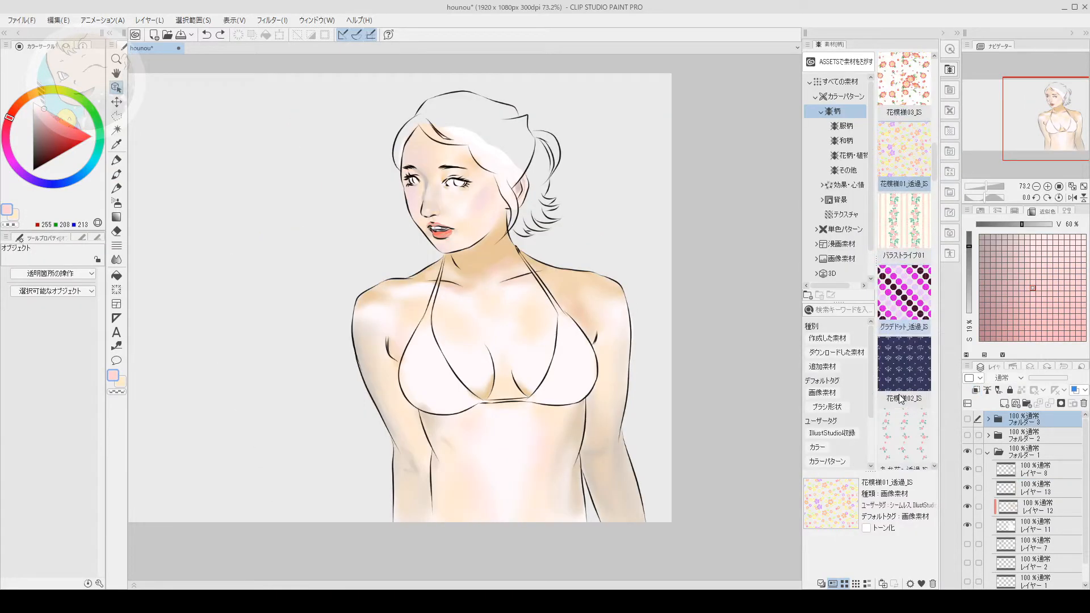
{"action": "scroll", "coordinate": [923, 314], "scroll_direction": "down", "scroll_amount": 5}
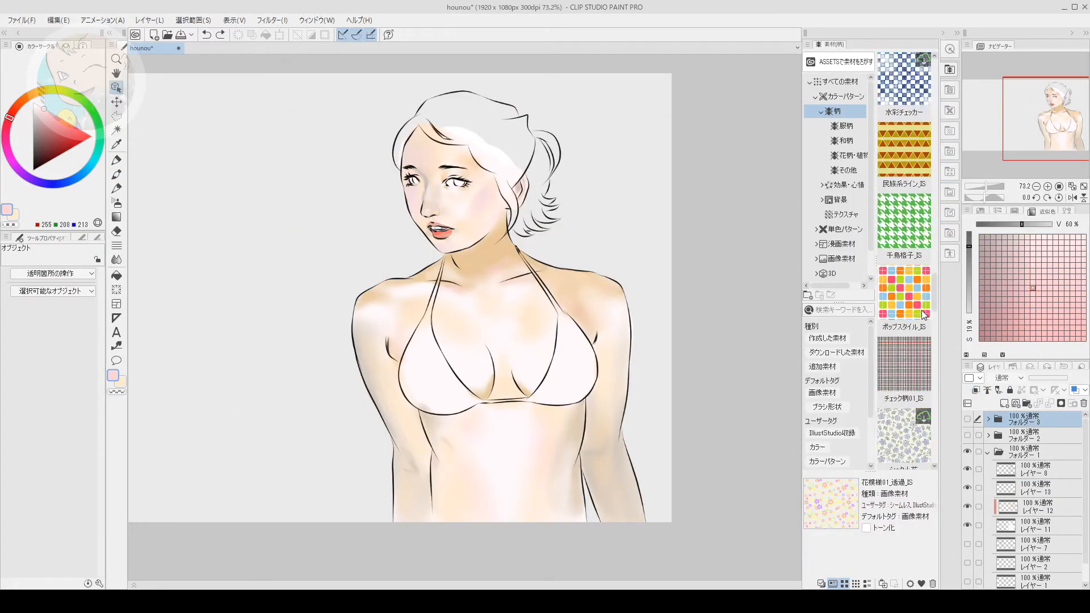
{"action": "left_click_drag", "start_coordinate": [923, 314], "coordinate": [481, 378]}
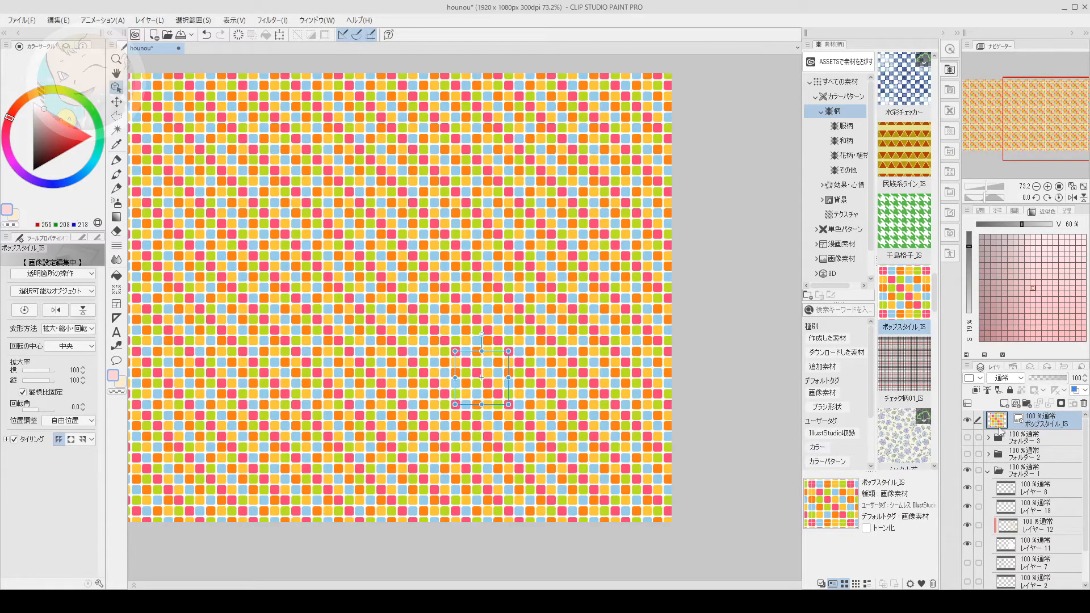
{"action": "left_click_drag", "start_coordinate": [999, 430], "coordinate": [999, 509]}
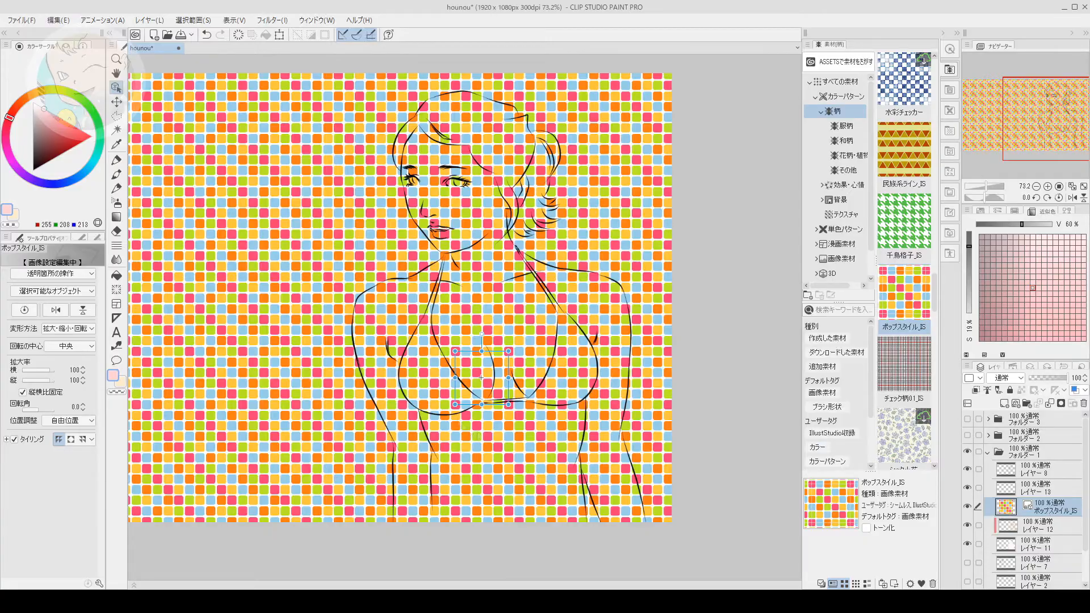
{"action": "left_click_drag", "start_coordinate": [455, 404], "coordinate": [466, 367]}
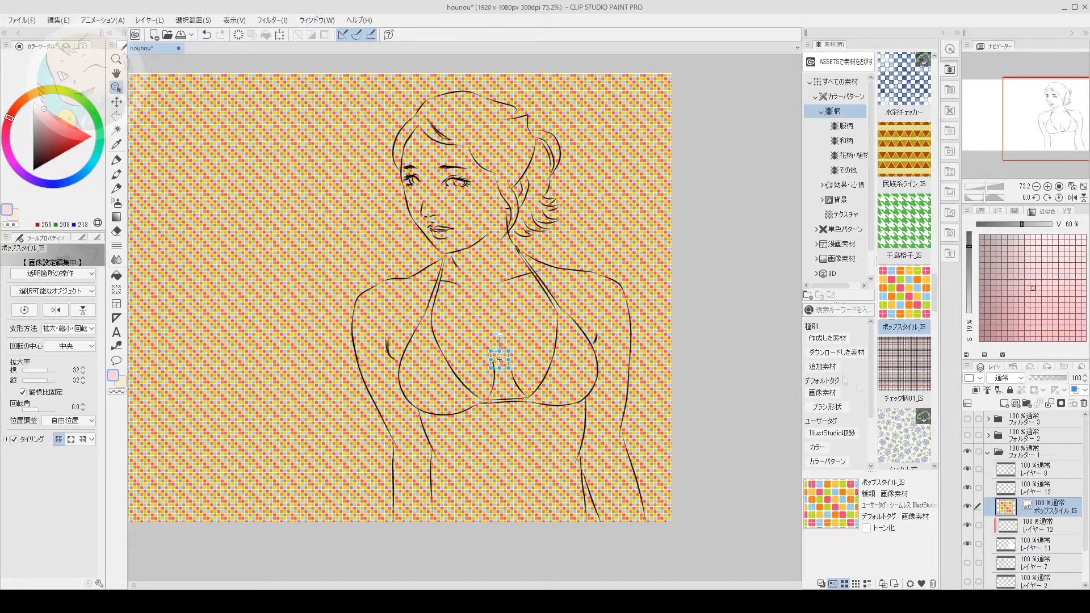
Create a layer below the pattern and merge the pattern down into it so it can be erased
{"action": "left_click", "coordinate": [116, 231]}
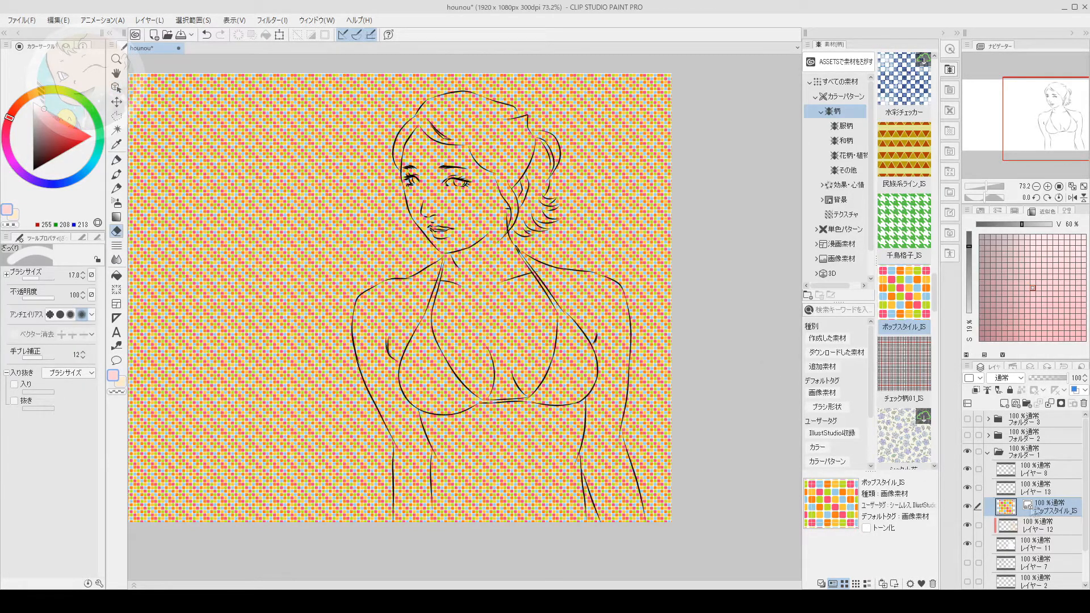
{"action": "left_click", "coordinate": [1033, 528]}
{"action": "left_click", "coordinate": [1004, 404]}
{"action": "left_click", "coordinate": [1039, 507]}
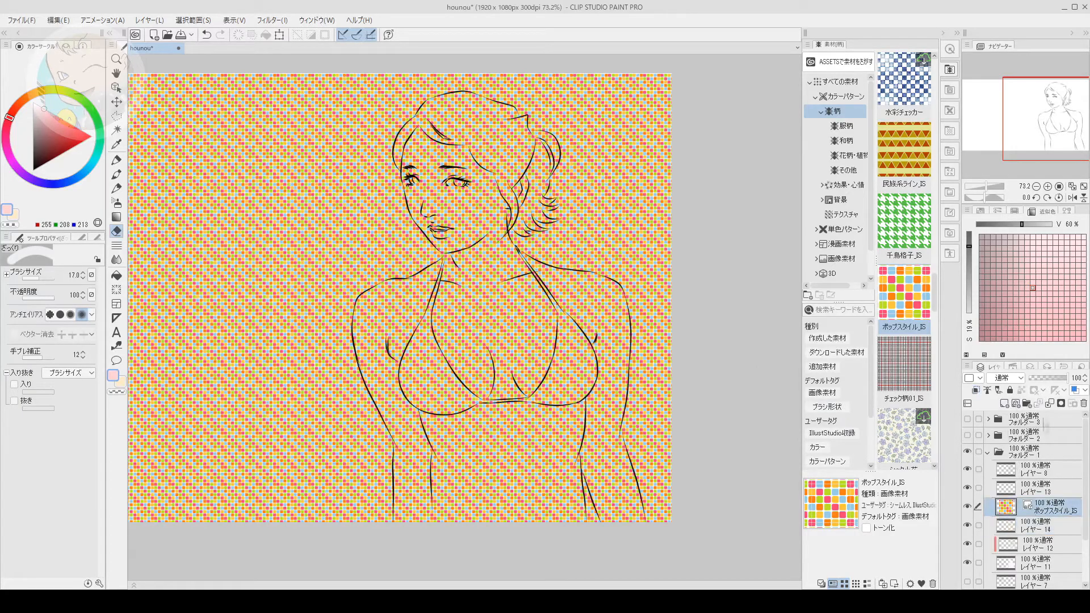
{"action": "left_click", "coordinate": [1050, 404]}
{"action": "scroll", "coordinate": [445, 204], "scroll_direction": "up", "scroll_amount": 5}
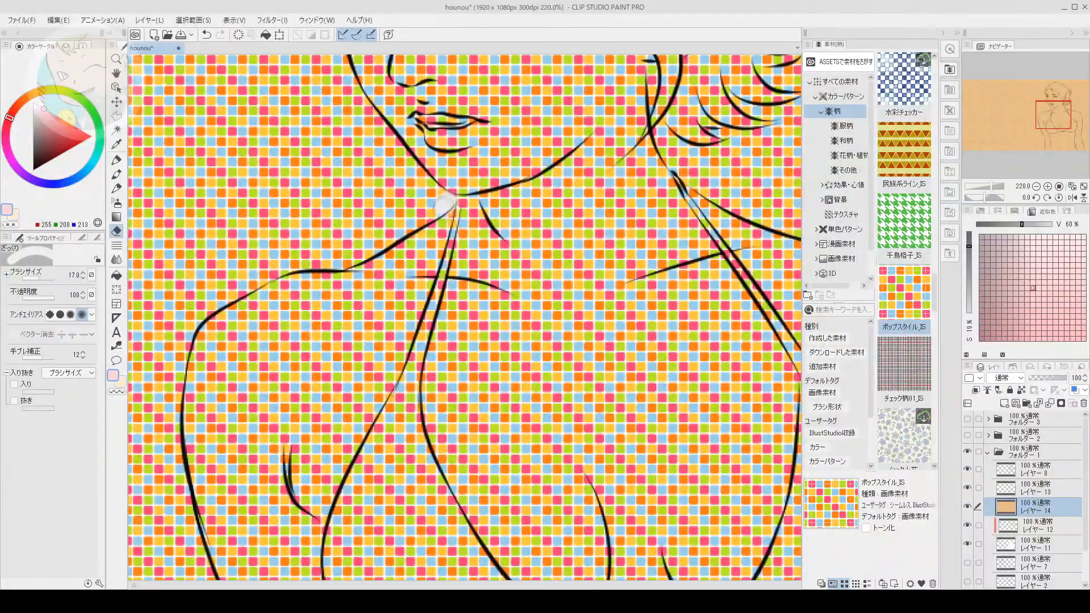
Erase the pattern outside the bikini top, around the strap, neck and shoulder, using eraser size 120 for the large areas
{"action": "left_click_drag", "start_coordinate": [445, 203], "coordinate": [429, 256]}
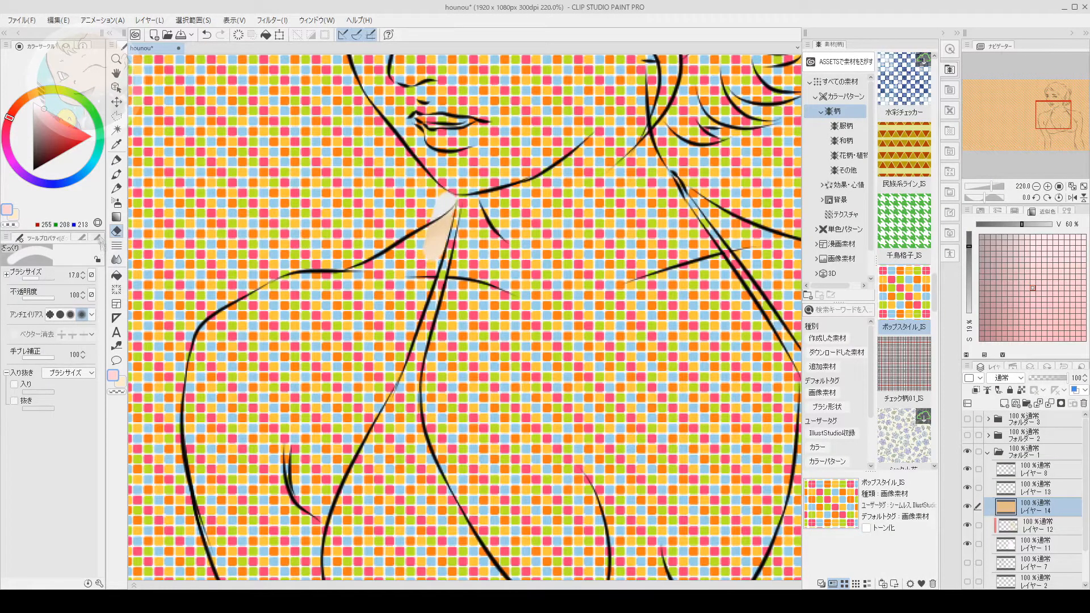
{"action": "left_click", "coordinate": [97, 237]}
{"action": "mouse_move", "coordinate": [351, 250]}
{"action": "left_mouse_down"}
{"action": "mouse_move", "coordinate": [365, 231]}
{"action": "mouse_move", "coordinate": [348, 307]}
{"action": "left_mouse_up"}
{"action": "left_click_drag", "start_coordinate": [314, 371], "coordinate": [358, 270]}
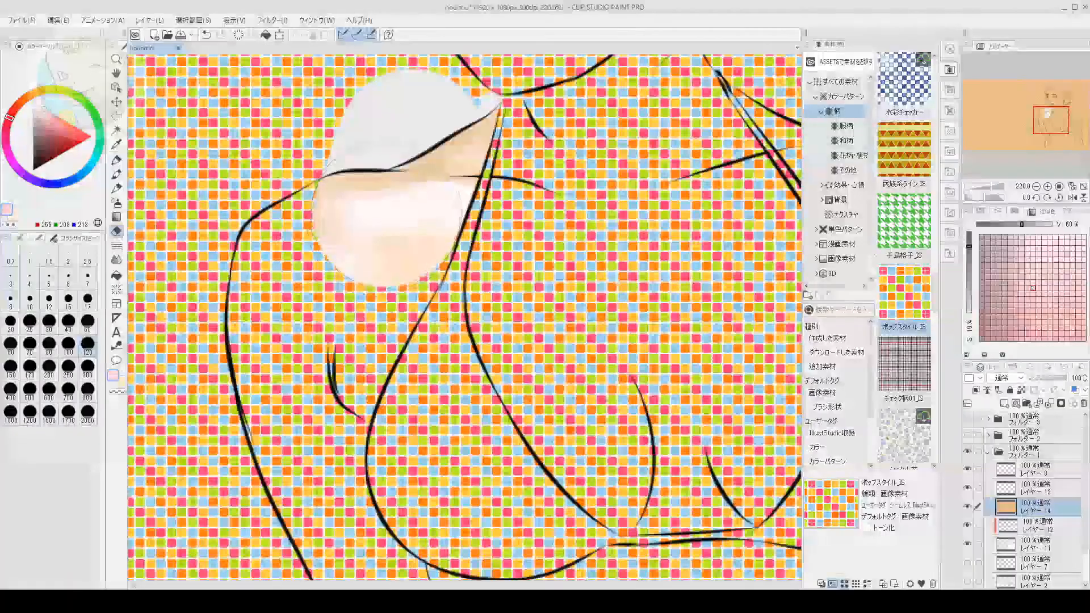
{"action": "mouse_move", "coordinate": [387, 212]}
{"action": "left_mouse_down"}
{"action": "mouse_move", "coordinate": [375, 250]}
{"action": "mouse_move", "coordinate": [401, 195]}
{"action": "left_mouse_up"}
{"action": "mouse_move", "coordinate": [401, 185]}
{"action": "left_mouse_down"}
{"action": "mouse_move", "coordinate": [376, 238]}
{"action": "mouse_move", "coordinate": [395, 189]}
{"action": "left_mouse_up"}
{"action": "mouse_move", "coordinate": [392, 196]}
{"action": "left_mouse_down"}
{"action": "mouse_move", "coordinate": [387, 210]}
{"action": "mouse_move", "coordinate": [365, 206]}
{"action": "mouse_move", "coordinate": [352, 346]}
{"action": "left_mouse_up"}
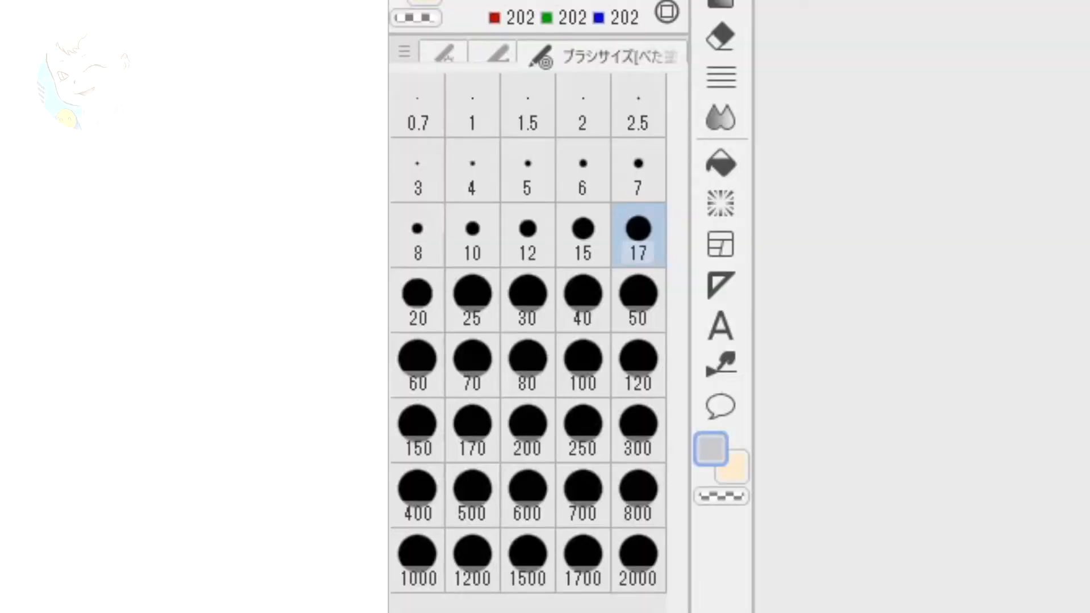
Shade the bikini top's edges in dark grey with the フラットマーカー at size 20, and blend with the 滑らか水彩 brush at size 50
{"action": "left_click", "coordinate": [502, 54]}
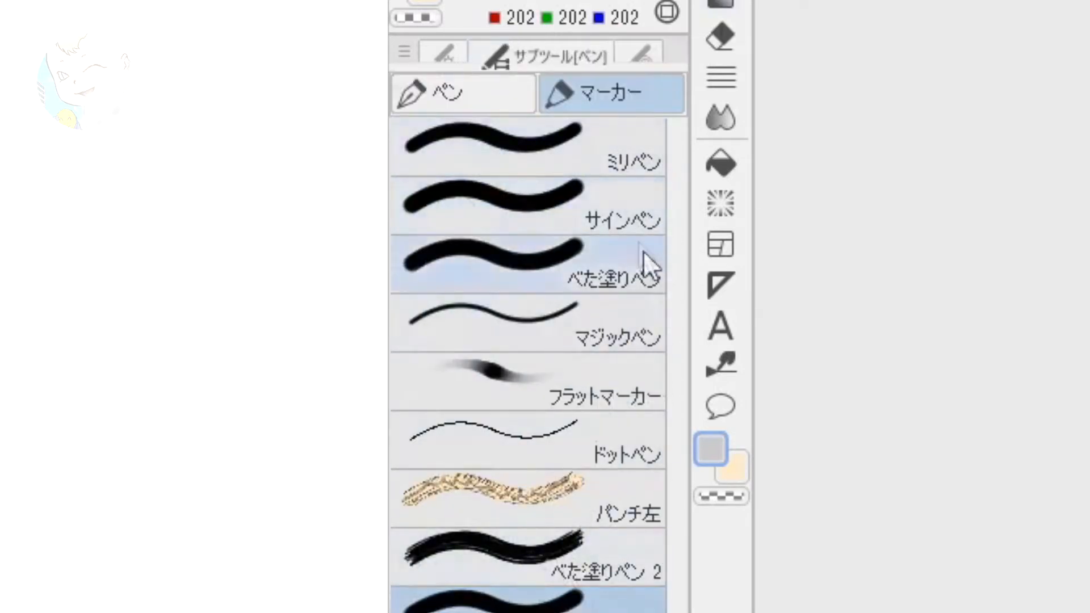
{"action": "left_click", "coordinate": [613, 400]}
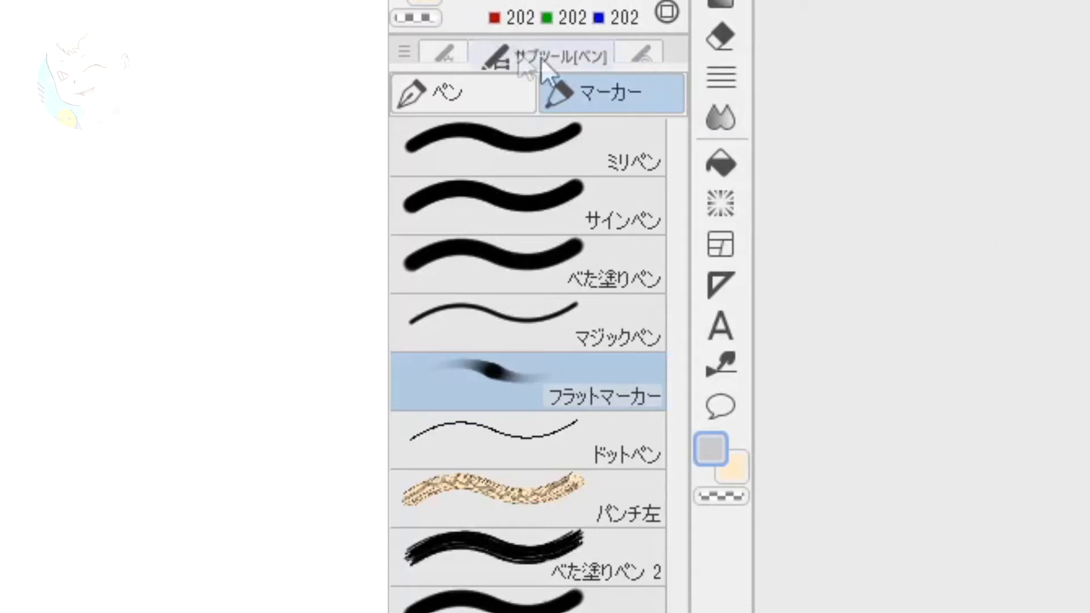
{"action": "left_click", "coordinate": [648, 53]}
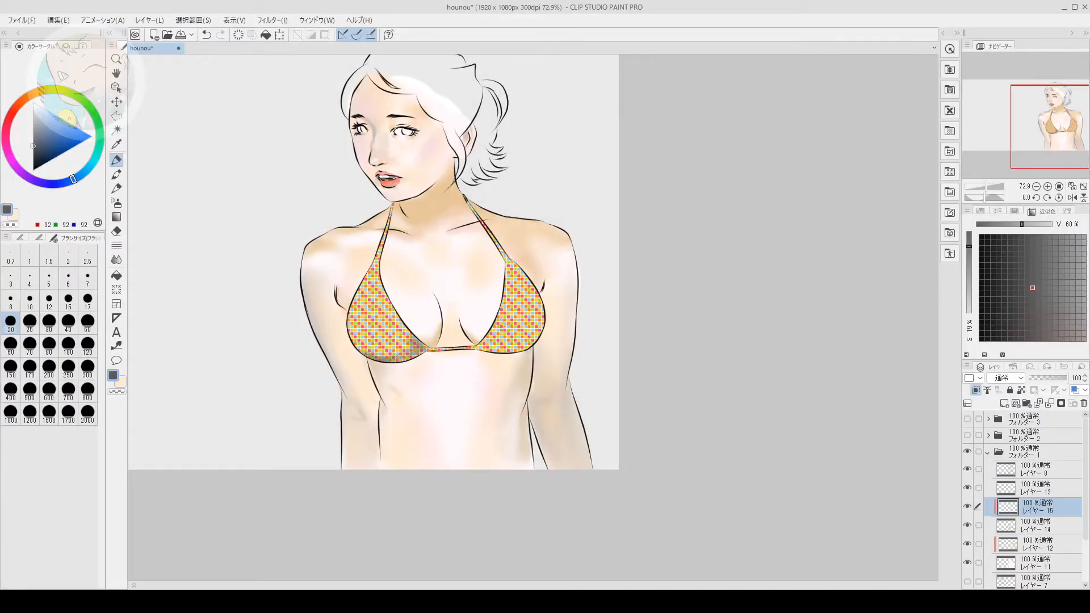
{"action": "left_click_drag", "start_coordinate": [520, 369], "coordinate": [458, 354]}
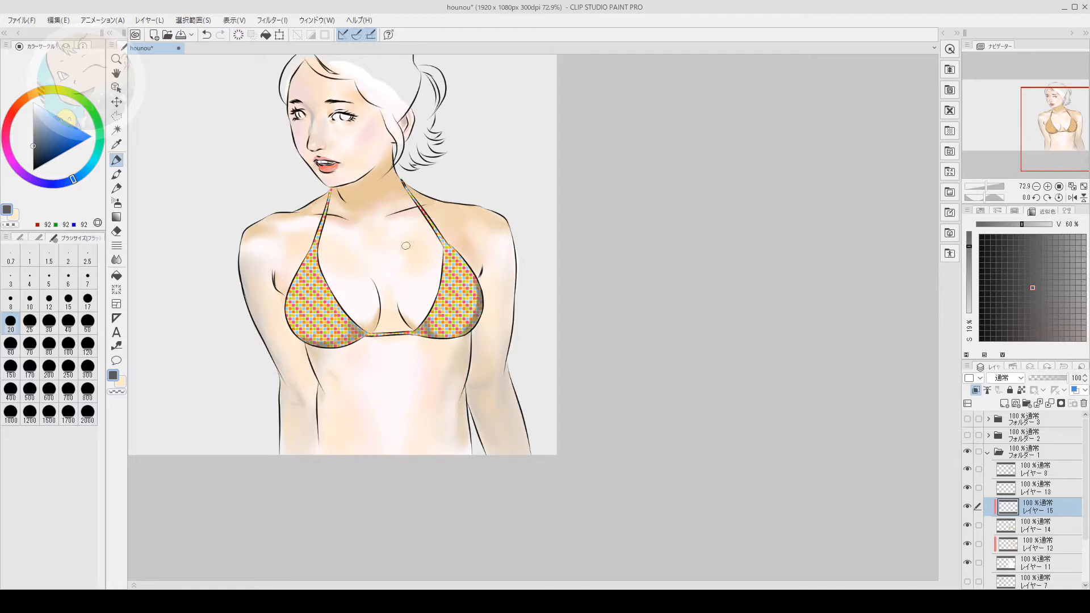
{"action": "left_click", "coordinate": [116, 175]}
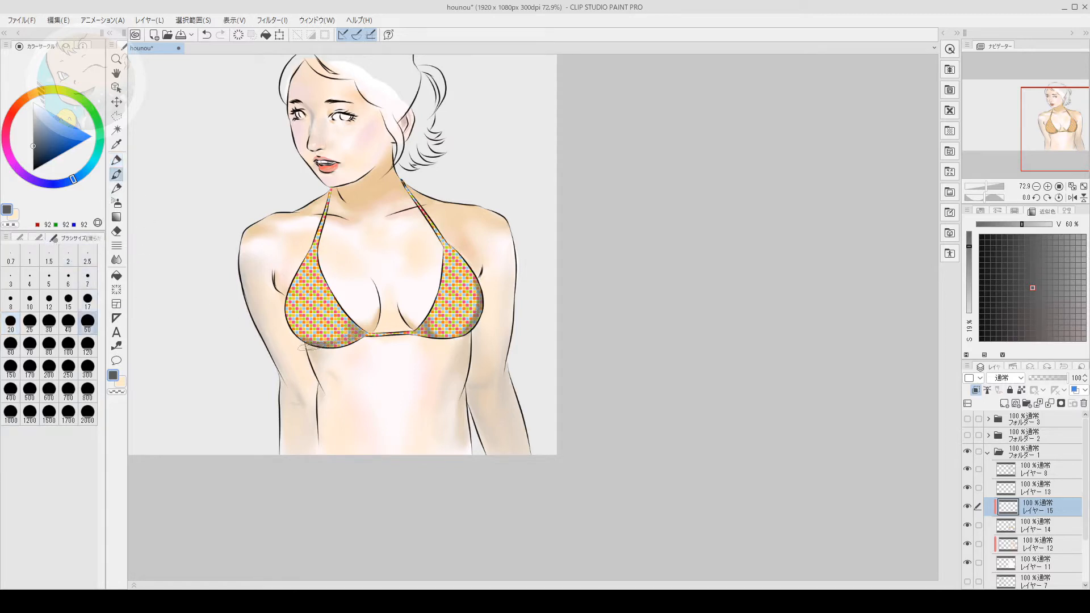
{"action": "mouse_move", "coordinate": [307, 348]}
{"action": "left_mouse_down"}
{"action": "mouse_move", "coordinate": [331, 350]}
{"action": "mouse_move", "coordinate": [315, 352]}
{"action": "left_mouse_up"}
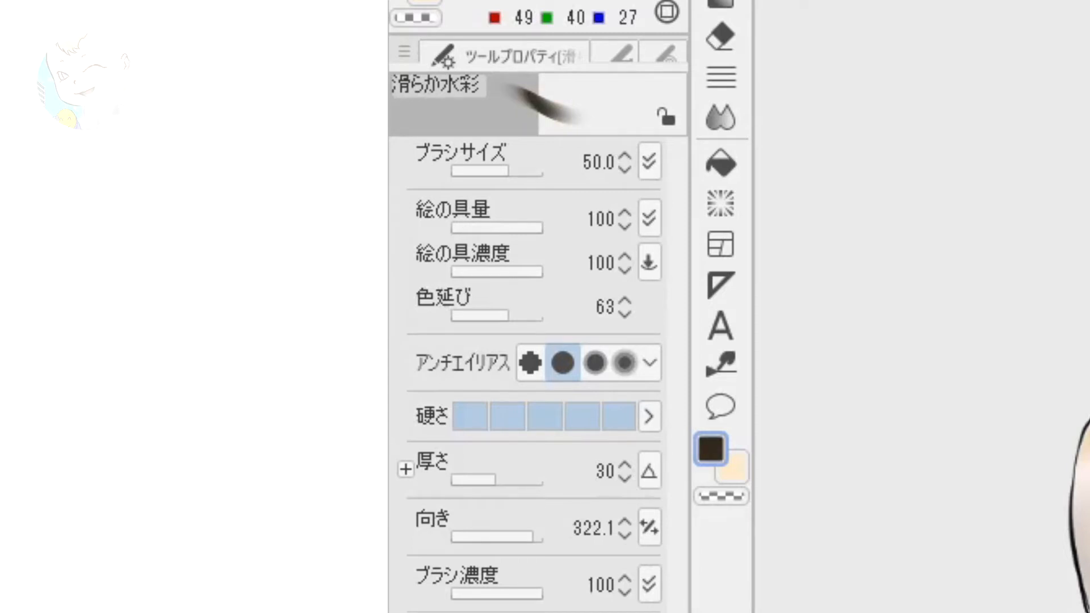
Paint dark brown hair (RGB 49, 40, 27) on レイヤー 13 with the にじみ縁水彩 brush at size 17, beginning at the front hairline
{"action": "left_click", "coordinate": [664, 54]}
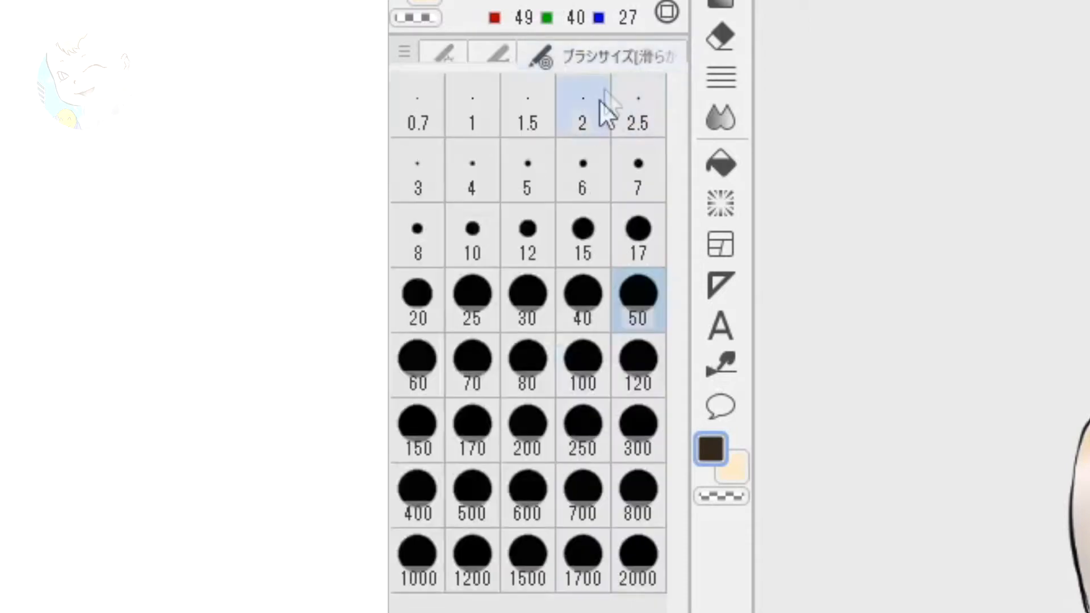
{"action": "left_click", "coordinate": [511, 50]}
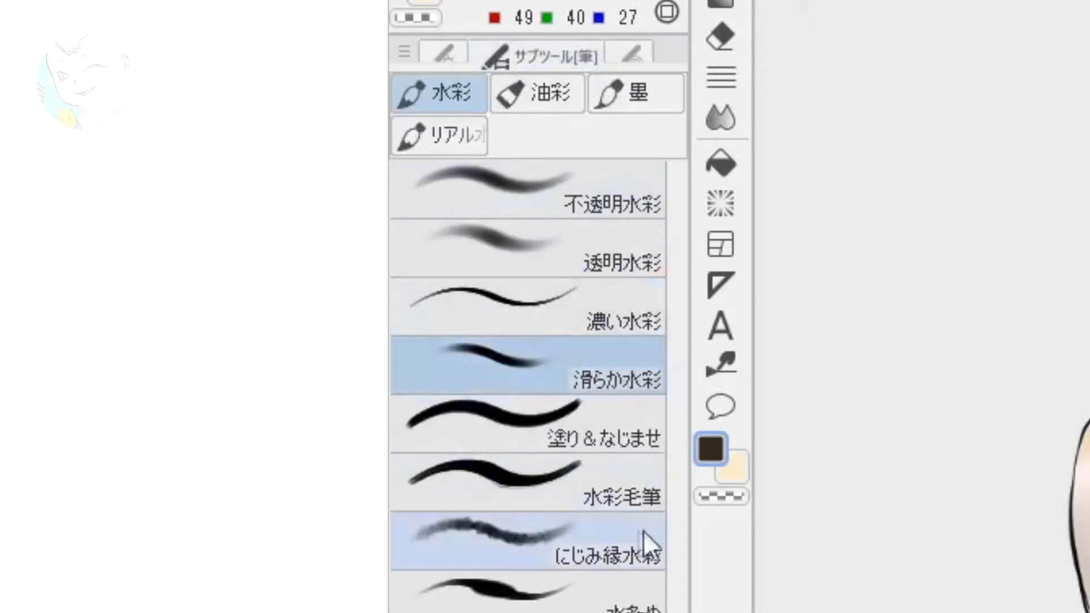
{"action": "left_click", "coordinate": [627, 537]}
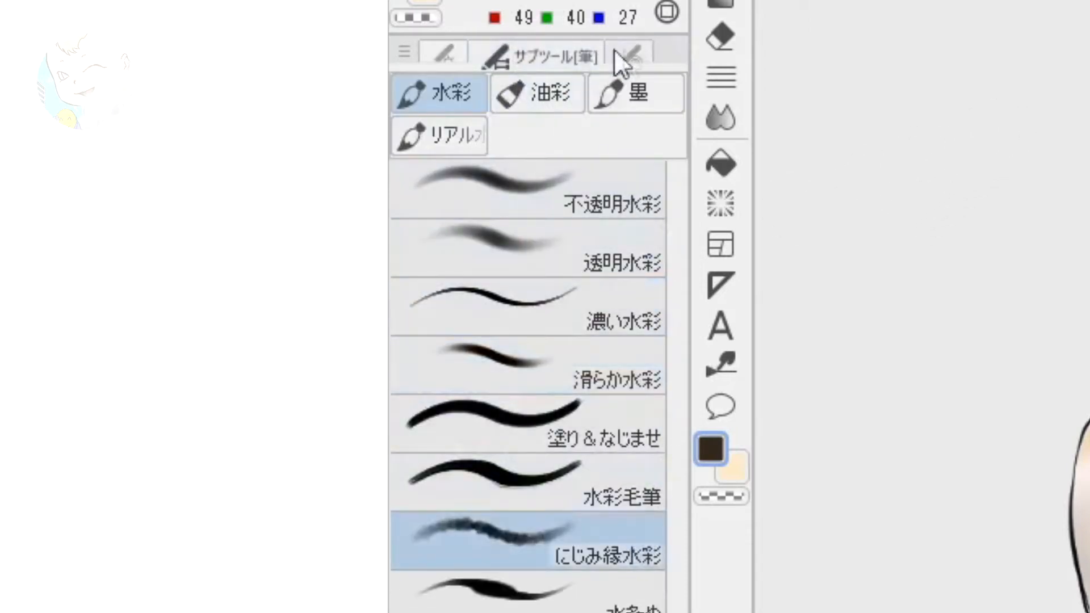
{"action": "left_click", "coordinate": [630, 52]}
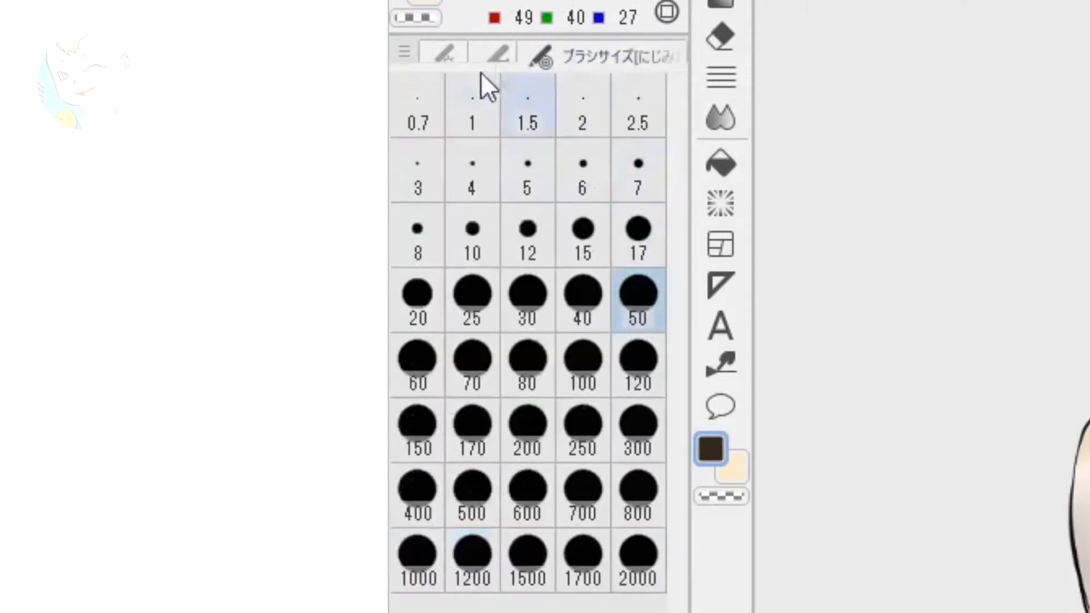
{"action": "left_click", "coordinate": [642, 260]}
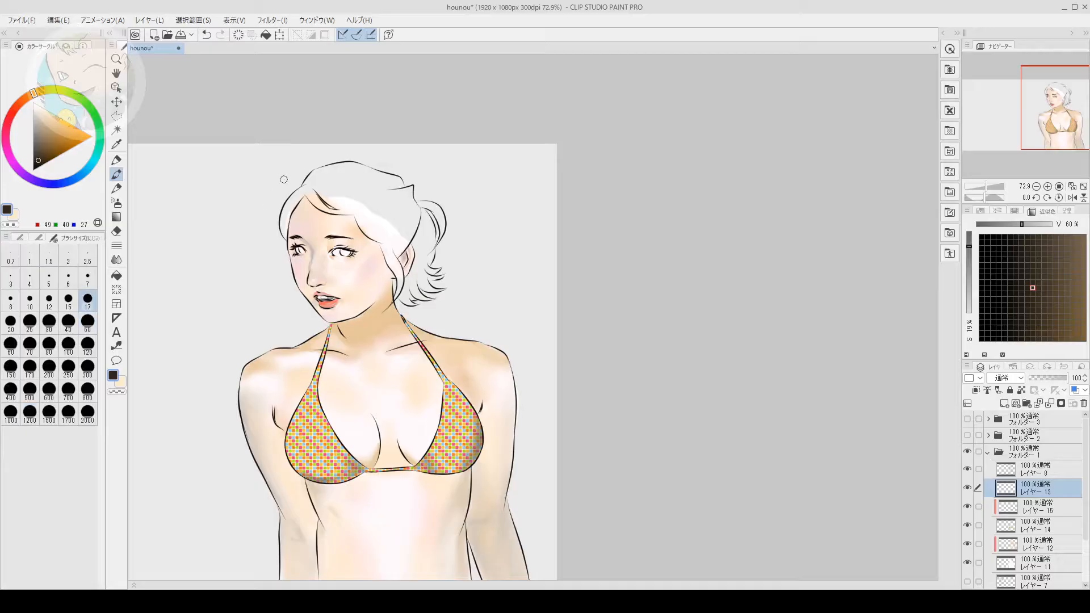
{"action": "mouse_move", "coordinate": [293, 202]}
{"action": "left_mouse_down"}
{"action": "mouse_move", "coordinate": [304, 191]}
{"action": "mouse_move", "coordinate": [283, 227]}
{"action": "left_mouse_up"}
{"action": "mouse_move", "coordinate": [281, 228]}
{"action": "left_mouse_down"}
{"action": "mouse_move", "coordinate": [298, 191]}
{"action": "mouse_move", "coordinate": [289, 209]}
{"action": "mouse_move", "coordinate": [307, 191]}
{"action": "mouse_move", "coordinate": [315, 204]}
{"action": "mouse_move", "coordinate": [313, 190]}
{"action": "mouse_move", "coordinate": [324, 207]}
{"action": "mouse_move", "coordinate": [306, 190]}
{"action": "mouse_move", "coordinate": [337, 207]}
{"action": "left_mouse_up"}
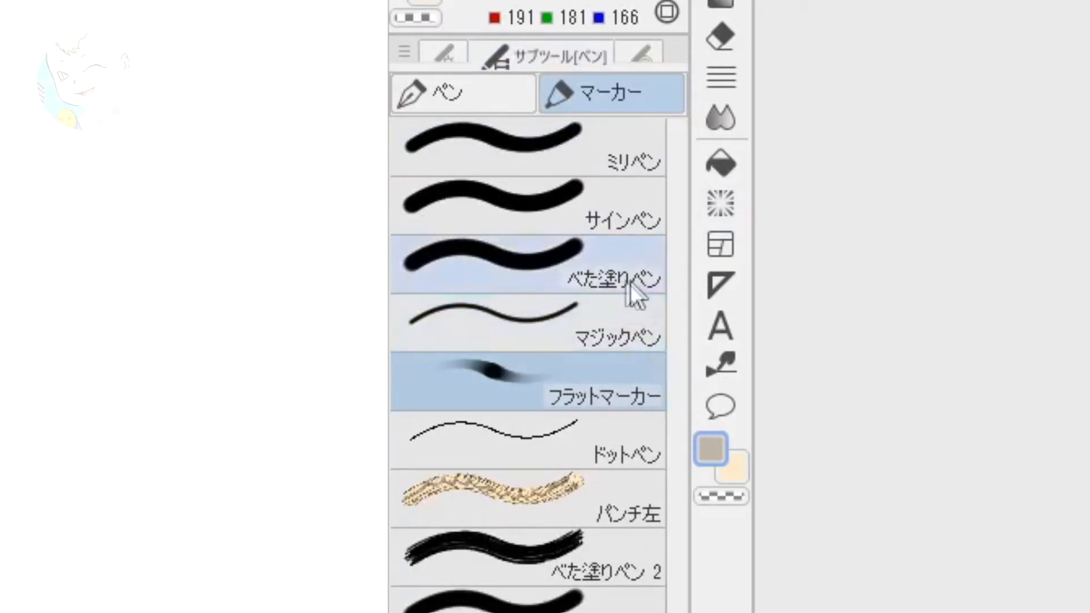
Set the べた塗りペン to brush size 8, enable its 入り and 抜き tapering, and increase the 入り length
{"action": "left_click", "coordinate": [630, 280]}
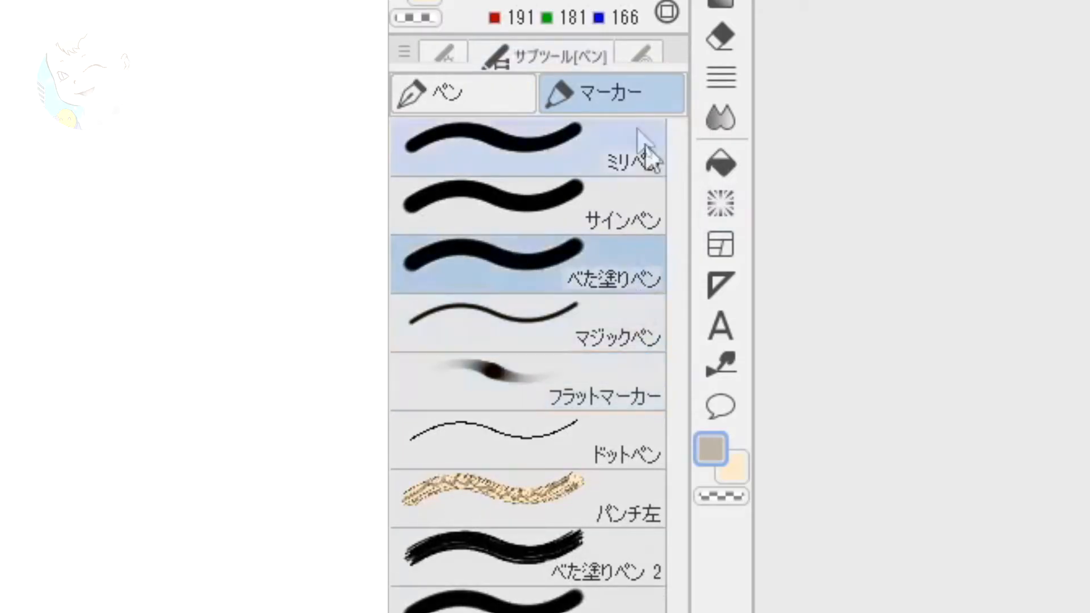
{"action": "left_click", "coordinate": [647, 51]}
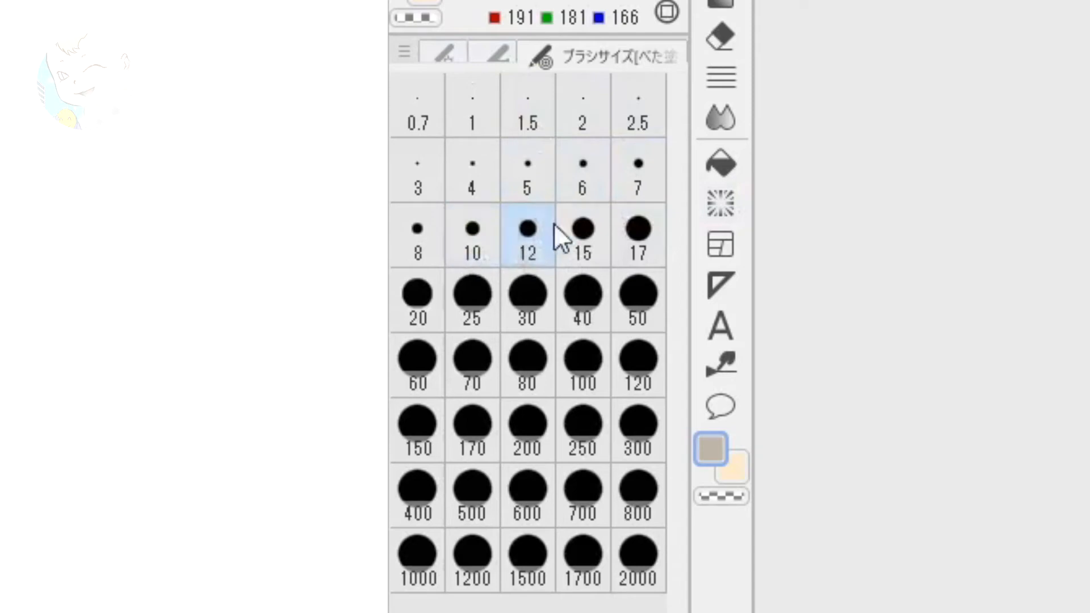
{"action": "left_click", "coordinate": [418, 246]}
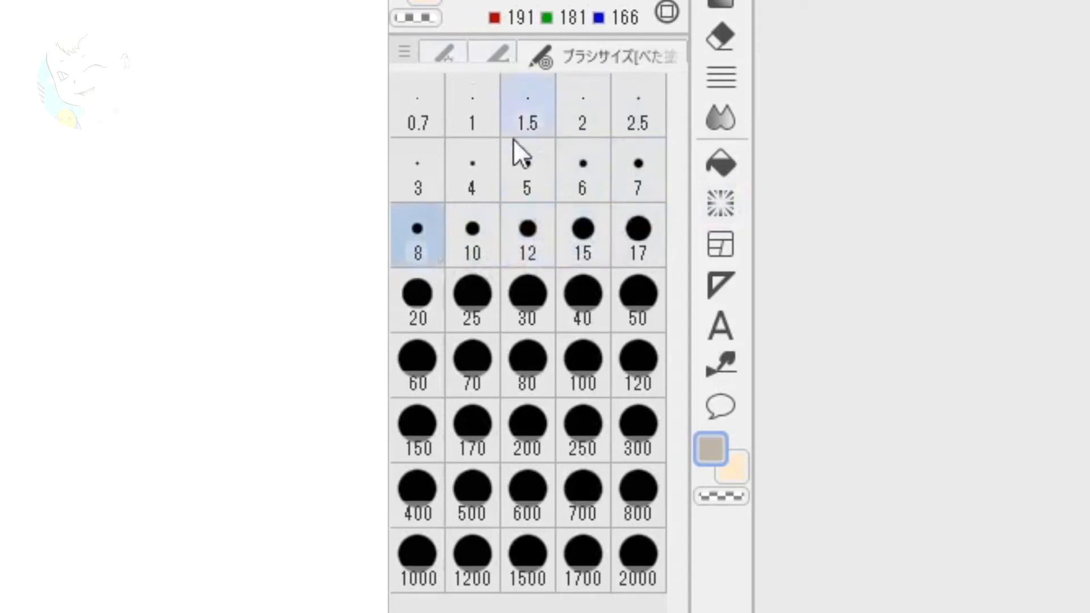
{"action": "left_click", "coordinate": [438, 57]}
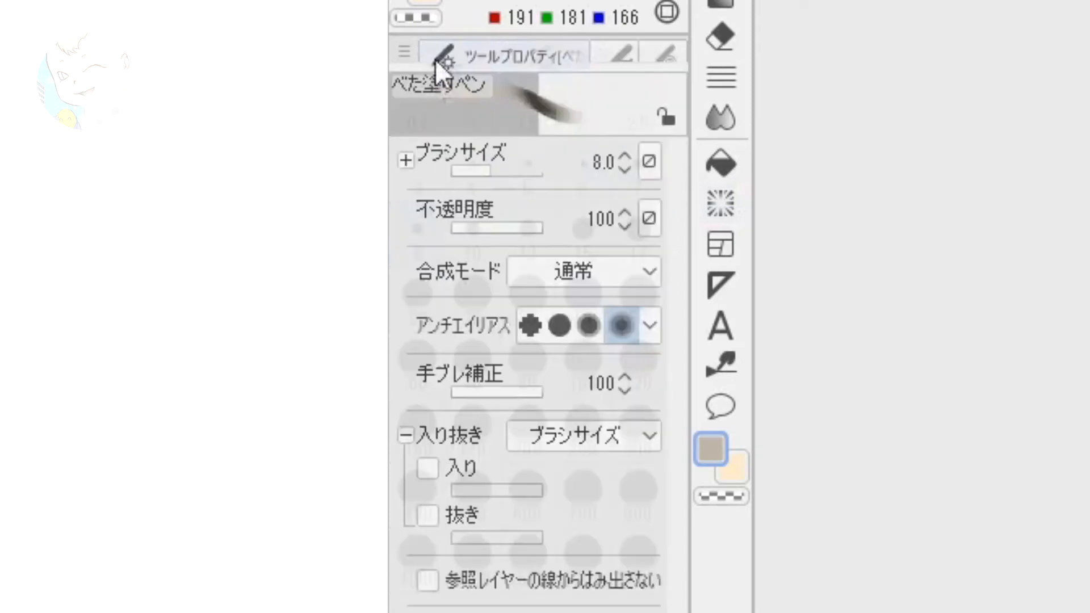
{"action": "left_click", "coordinate": [429, 468]}
{"action": "left_click", "coordinate": [429, 515]}
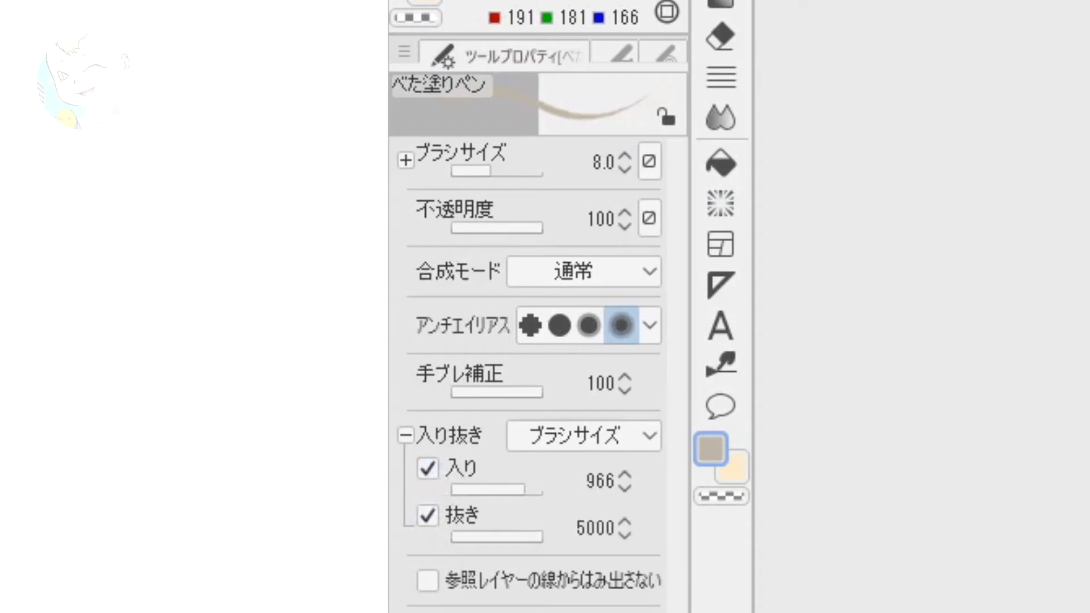
{"action": "left_click_drag", "start_coordinate": [537, 486], "coordinate": [549, 486]}
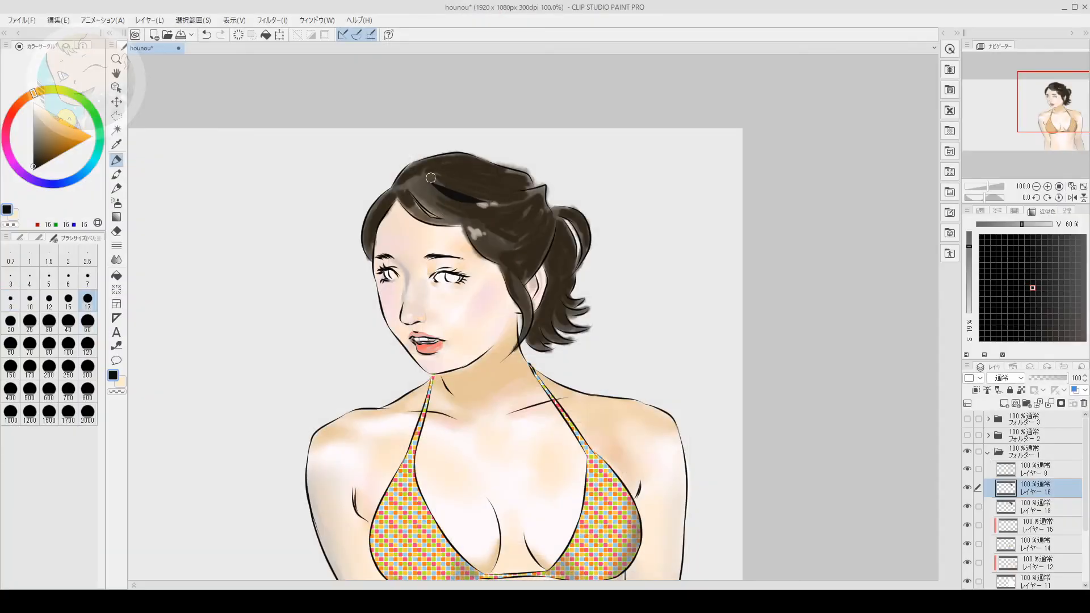
Paint near-black strands (RGB 16, 16, 16) over the crown and front hair on レイヤー 16 with the べた塗りペン at sizes 17 and 12
{"action": "left_click_drag", "start_coordinate": [430, 177], "coordinate": [495, 193]}
{"action": "mouse_move", "coordinate": [435, 174]}
{"action": "left_mouse_down"}
{"action": "mouse_move", "coordinate": [488, 186]}
{"action": "mouse_move", "coordinate": [505, 176]}
{"action": "mouse_move", "coordinate": [465, 173]}
{"action": "left_mouse_up"}
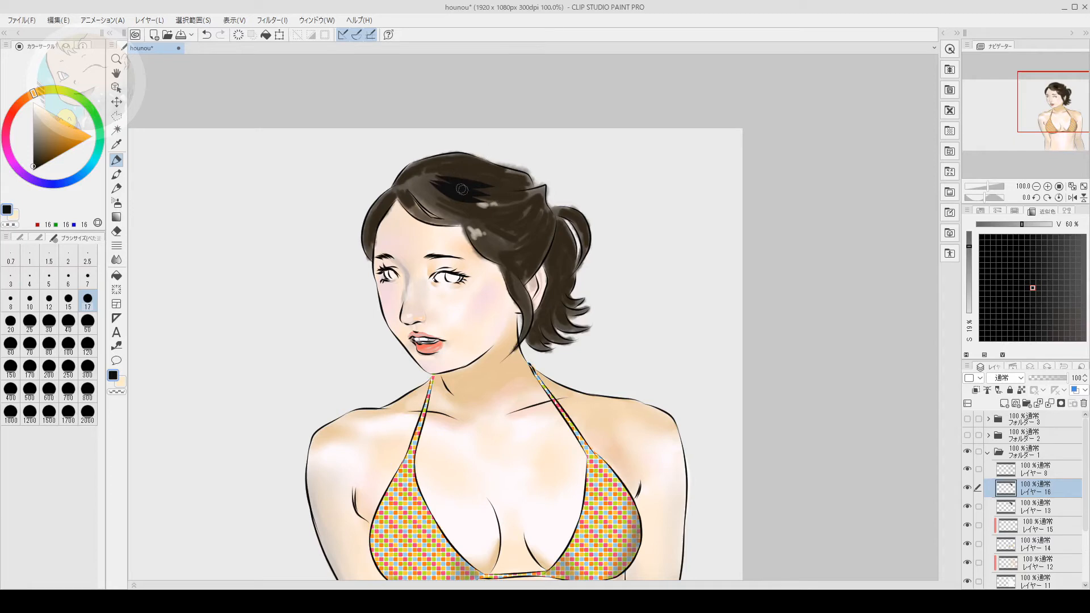
{"action": "left_click", "coordinate": [49, 300]}
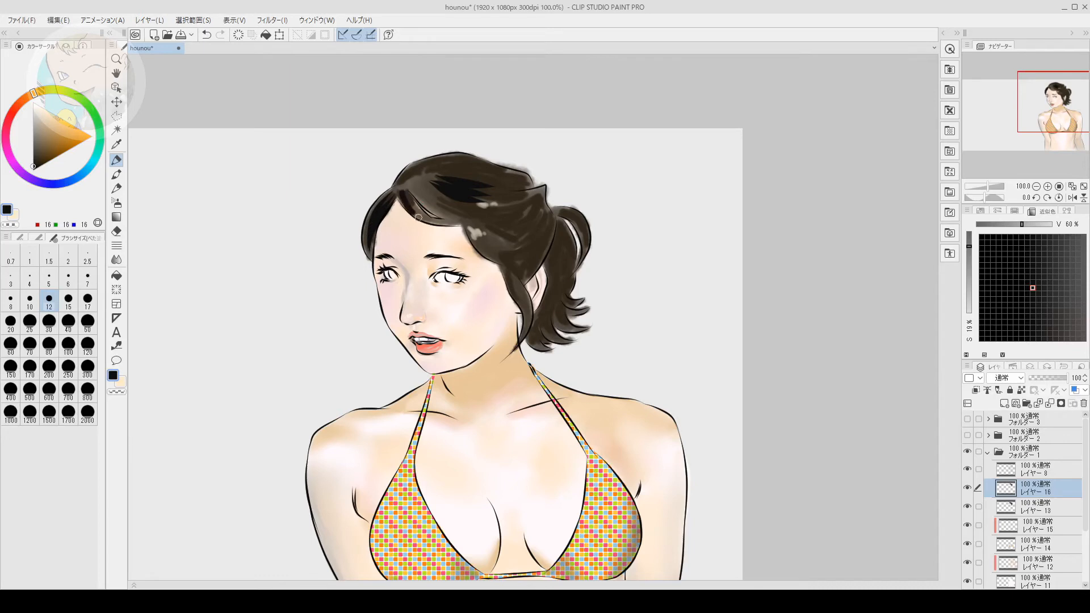
{"action": "key", "text": "ctrl+z"}
{"action": "mouse_move", "coordinate": [458, 223]}
{"action": "left_mouse_down"}
{"action": "mouse_move", "coordinate": [447, 192]}
{"action": "mouse_move", "coordinate": [405, 188]}
{"action": "mouse_move", "coordinate": [469, 224]}
{"action": "mouse_move", "coordinate": [475, 212]}
{"action": "mouse_move", "coordinate": [414, 189]}
{"action": "mouse_move", "coordinate": [464, 220]}
{"action": "left_mouse_up"}
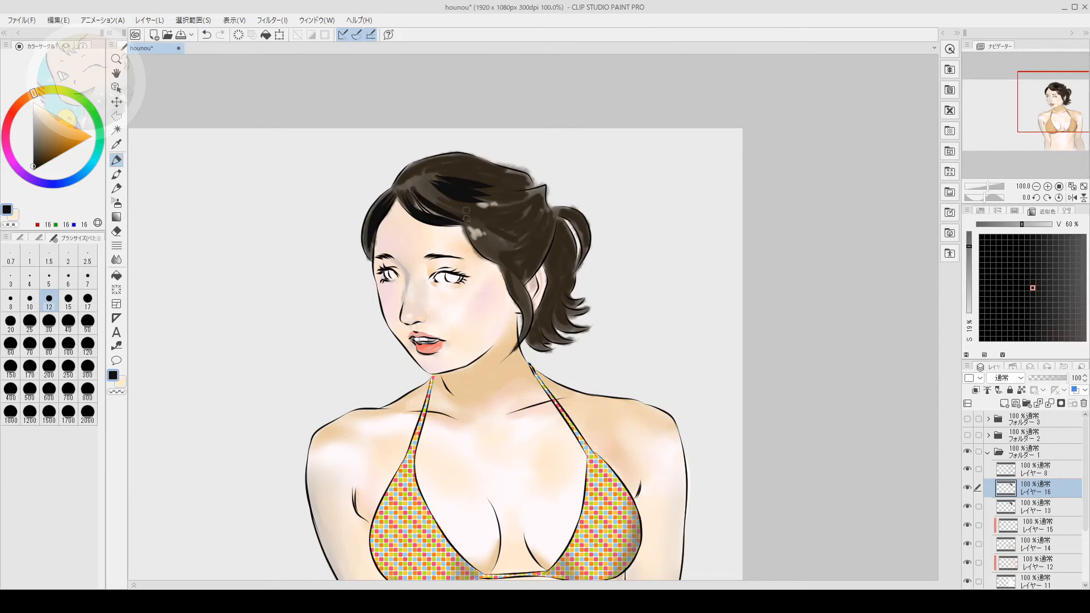
{"action": "left_click_drag", "start_coordinate": [418, 187], "coordinate": [485, 222]}
{"action": "mouse_move", "coordinate": [434, 193]}
{"action": "left_mouse_down"}
{"action": "mouse_move", "coordinate": [500, 213]}
{"action": "mouse_move", "coordinate": [521, 200]}
{"action": "left_mouse_up"}
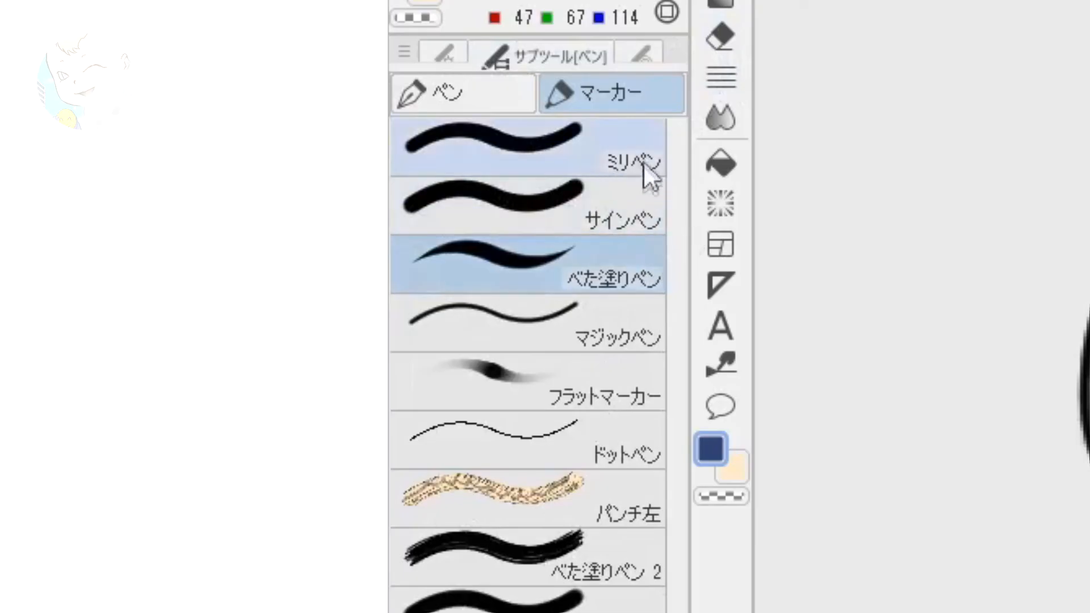
Make the フラットマーカー a thin slanted tip with 厚さ 13 and 向き 164.2
{"action": "left_click", "coordinate": [613, 391]}
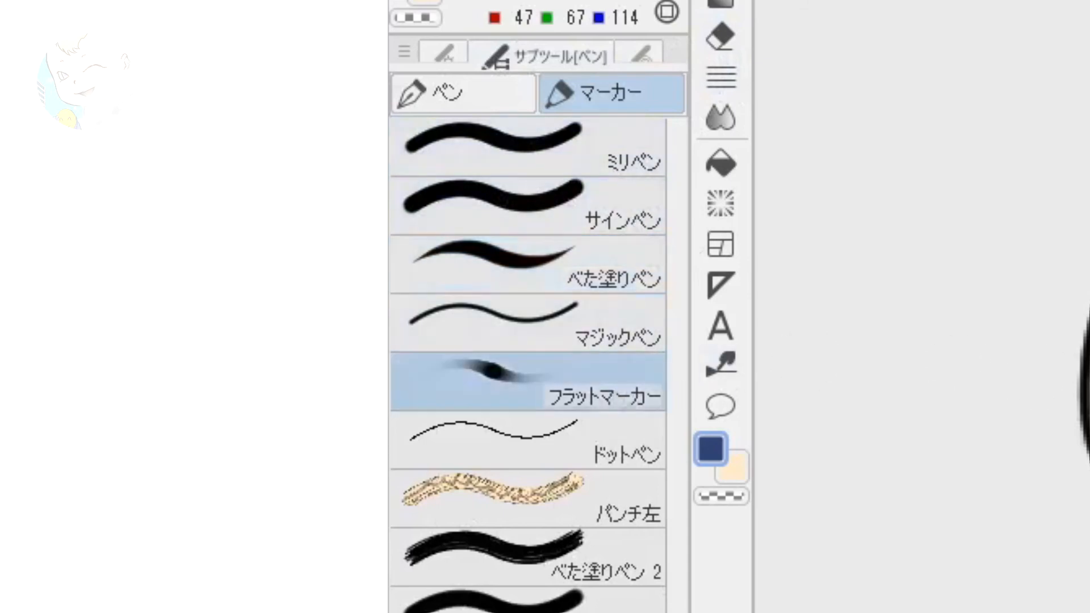
{"action": "left_click", "coordinate": [646, 51]}
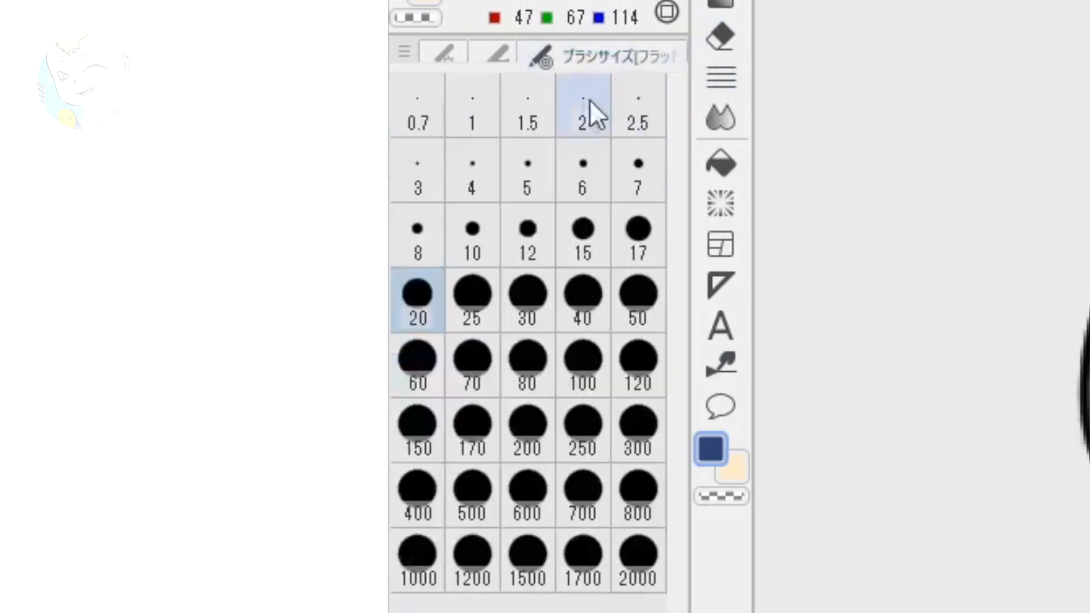
{"action": "left_click", "coordinate": [505, 50]}
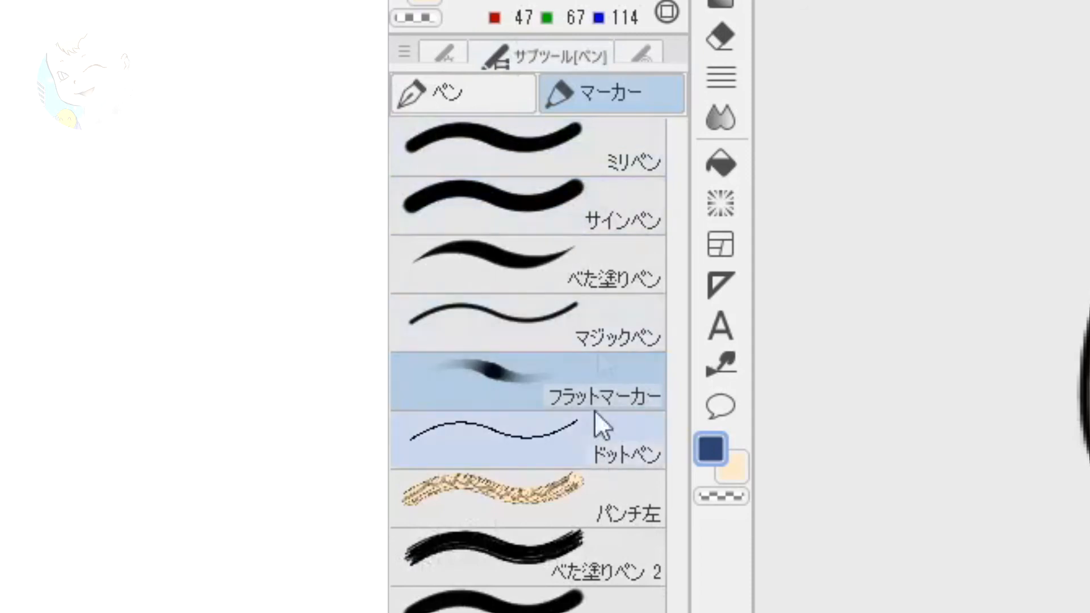
{"action": "left_click", "coordinate": [444, 51]}
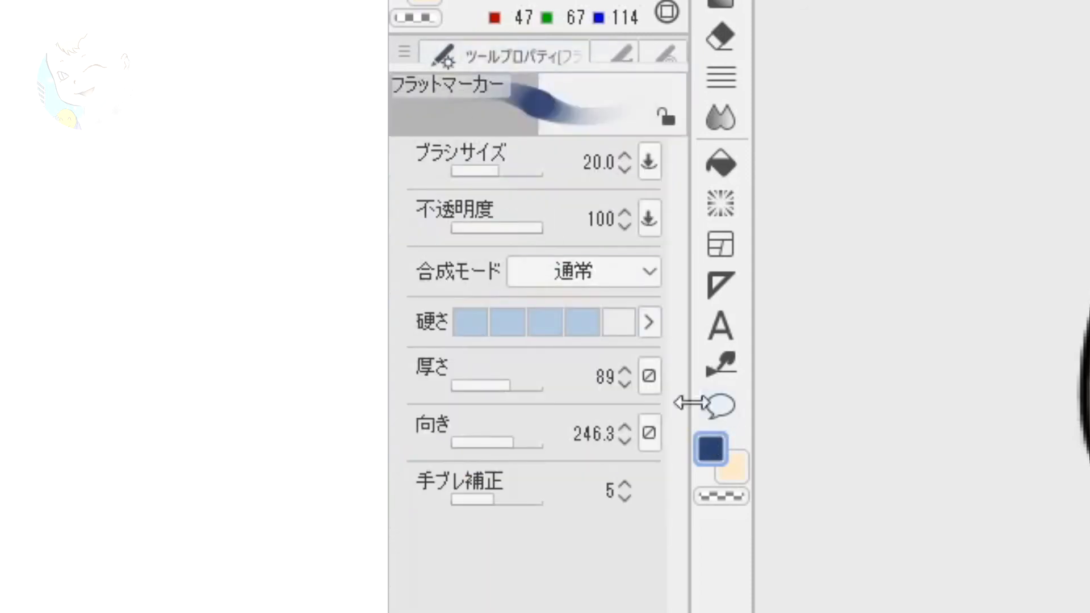
{"action": "left_click_drag", "start_coordinate": [515, 390], "coordinate": [497, 386]}
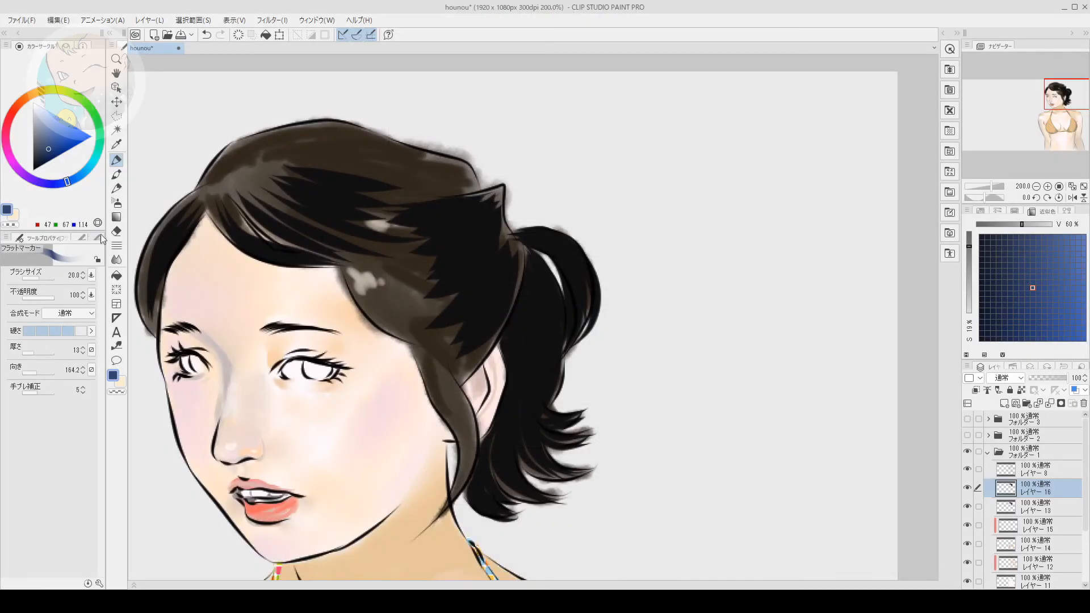
Brush dark blue sheen (RGB 47, 67, 114) onto the side and front hair with the フラットマーカー at size 50
{"action": "left_click", "coordinate": [98, 239]}
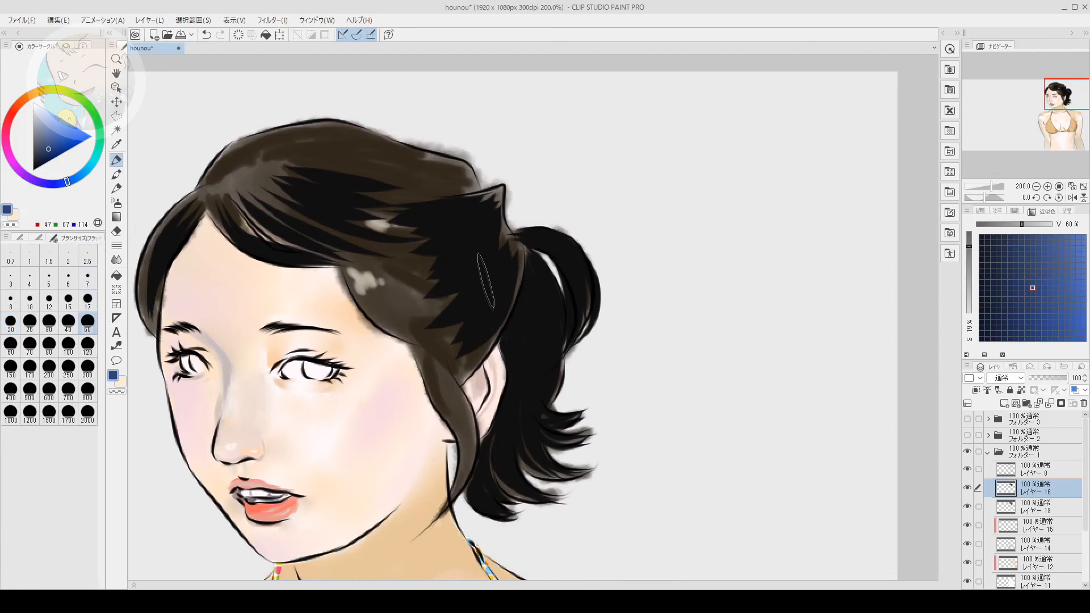
{"action": "left_click_drag", "start_coordinate": [476, 286], "coordinate": [502, 274]}
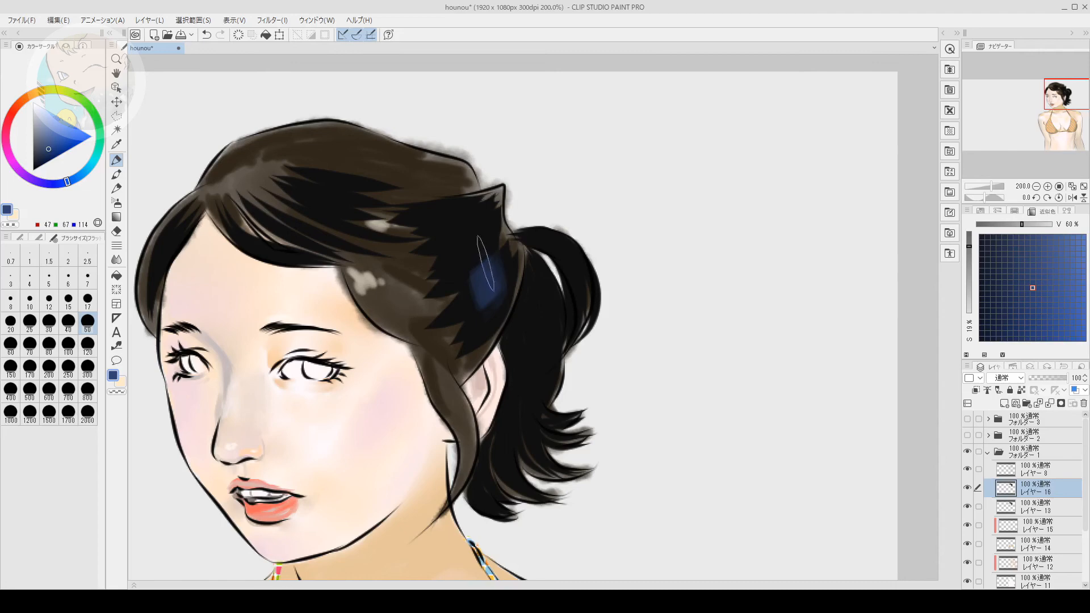
{"action": "left_click_drag", "start_coordinate": [244, 224], "coordinate": [246, 219]}
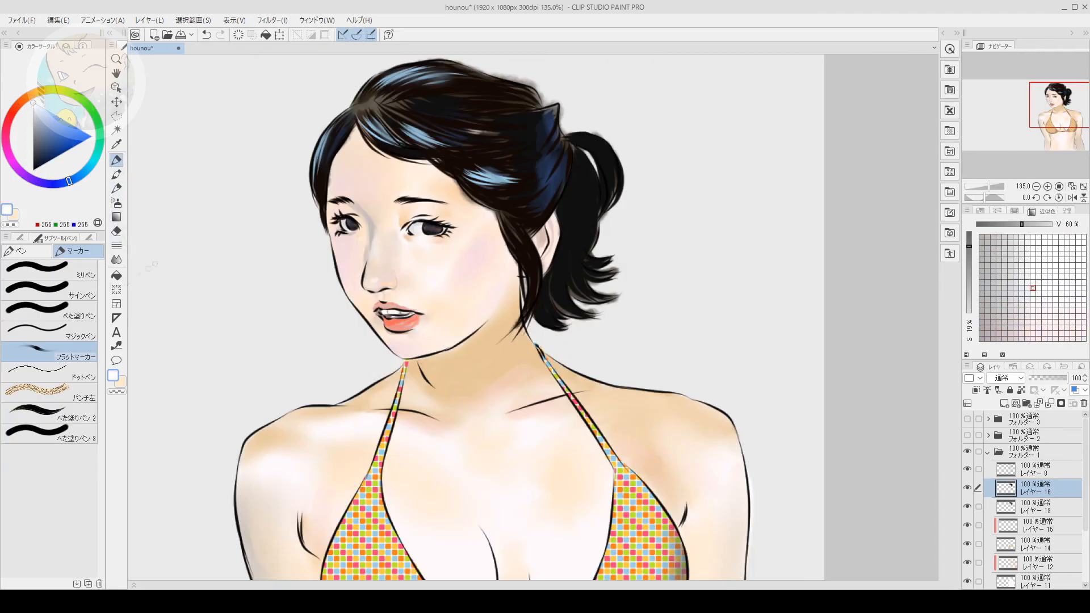
Display the brush size choices for the フラットマーカー
{"action": "left_click", "coordinate": [89, 238]}
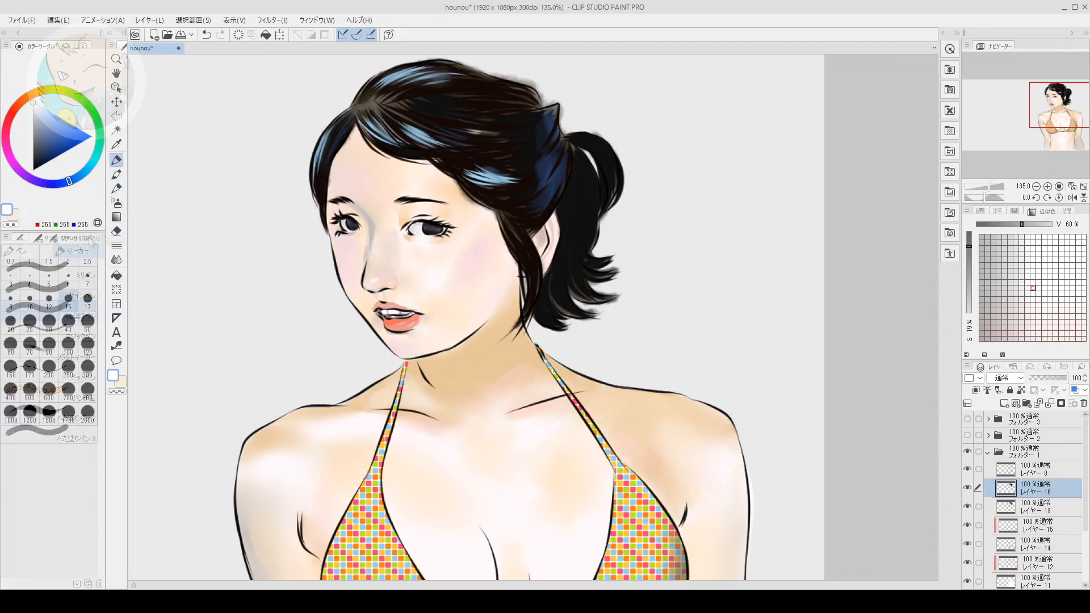